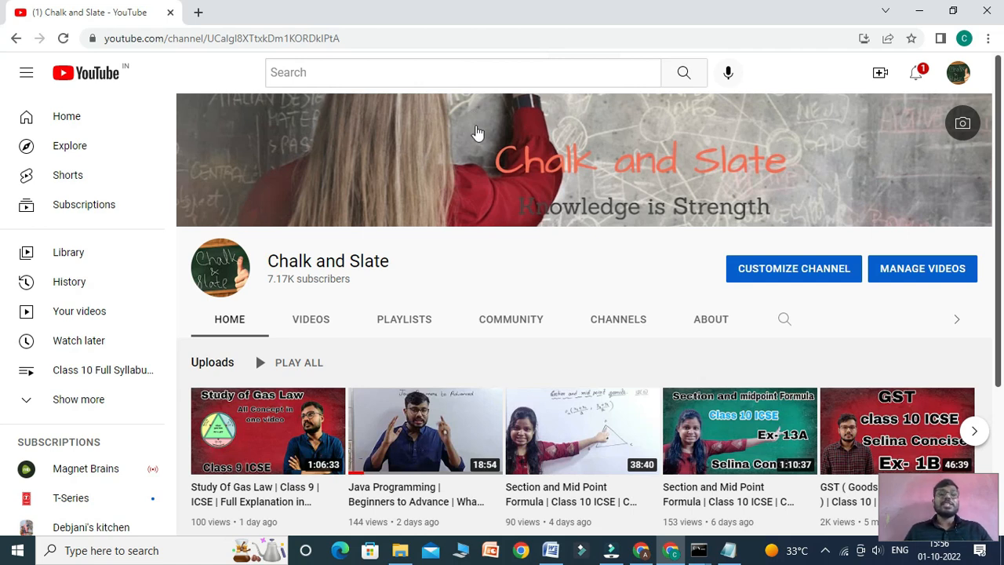
scroll(462, 259, "down", 2)
scroll(441, 348, "up", 2)
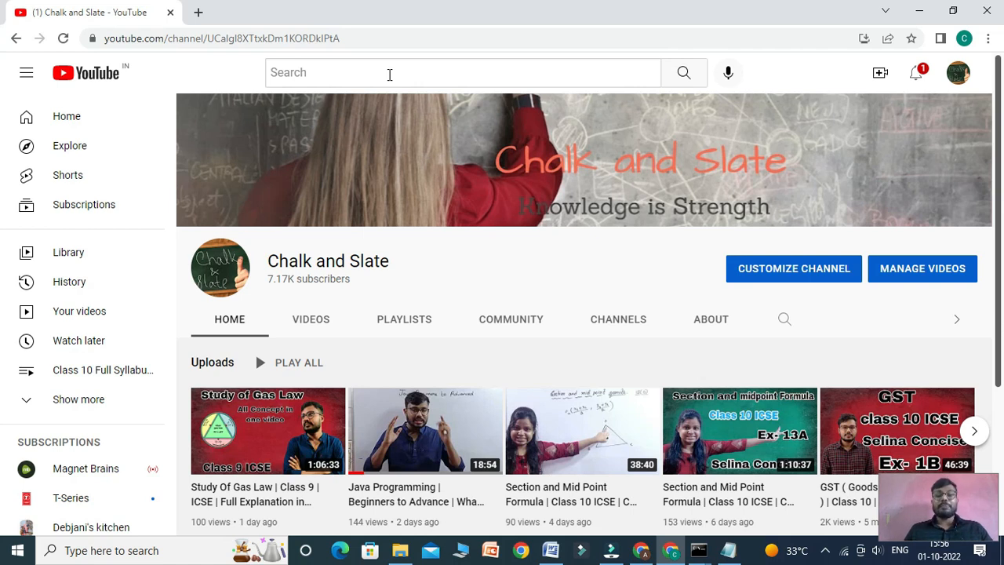
scroll(432, 361, "down", 1)
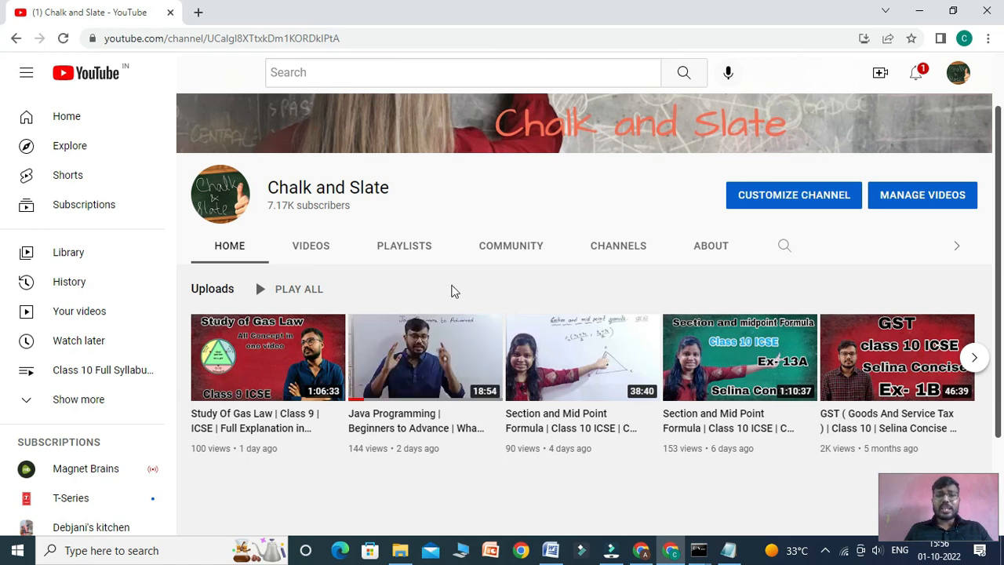
scroll(450, 291, "up", 1)
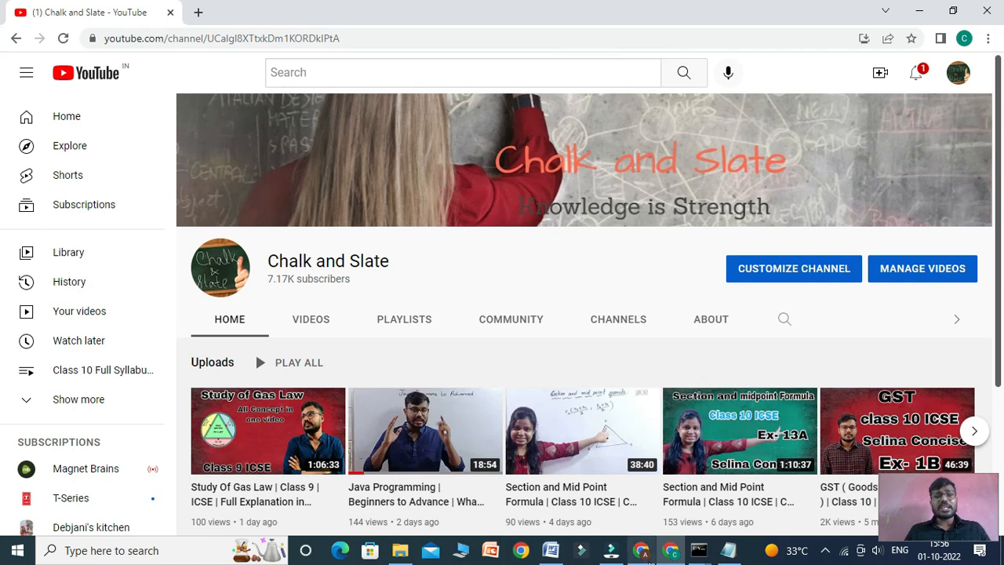
Switch to the other Chrome window showing the Google results for "java download"
mouse_move(649, 553)
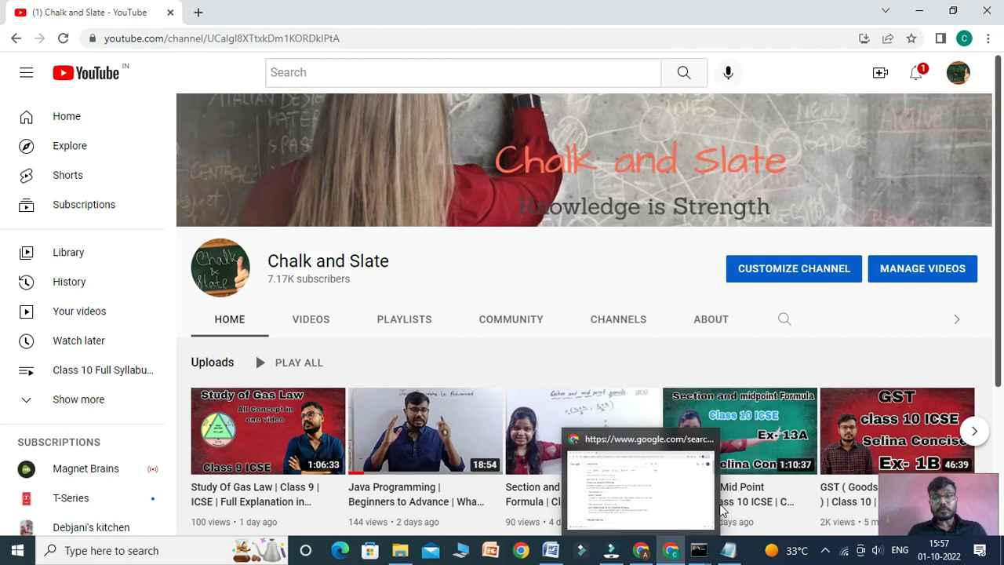
left_click(641, 555)
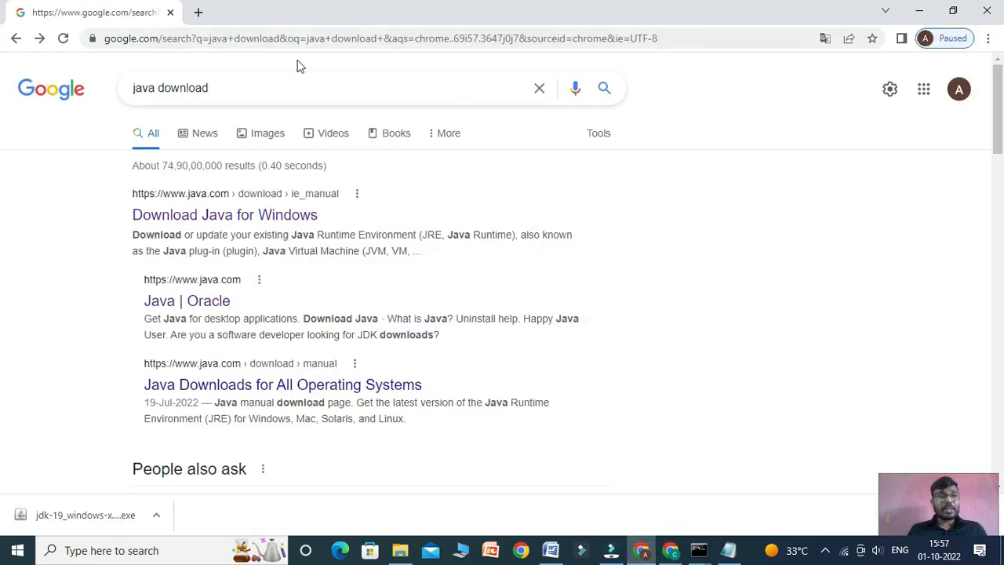
left_click(271, 94)
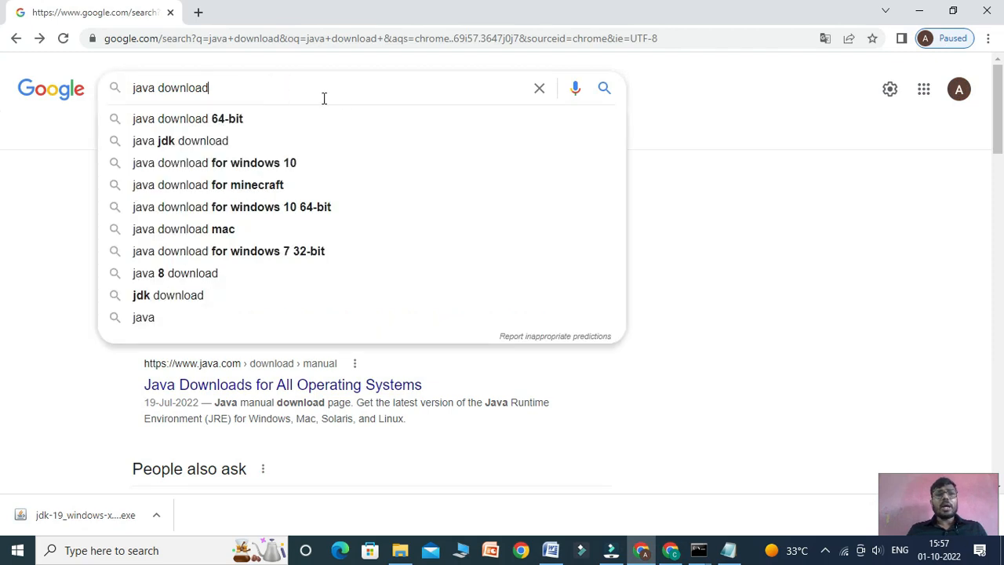
left_click(902, 483)
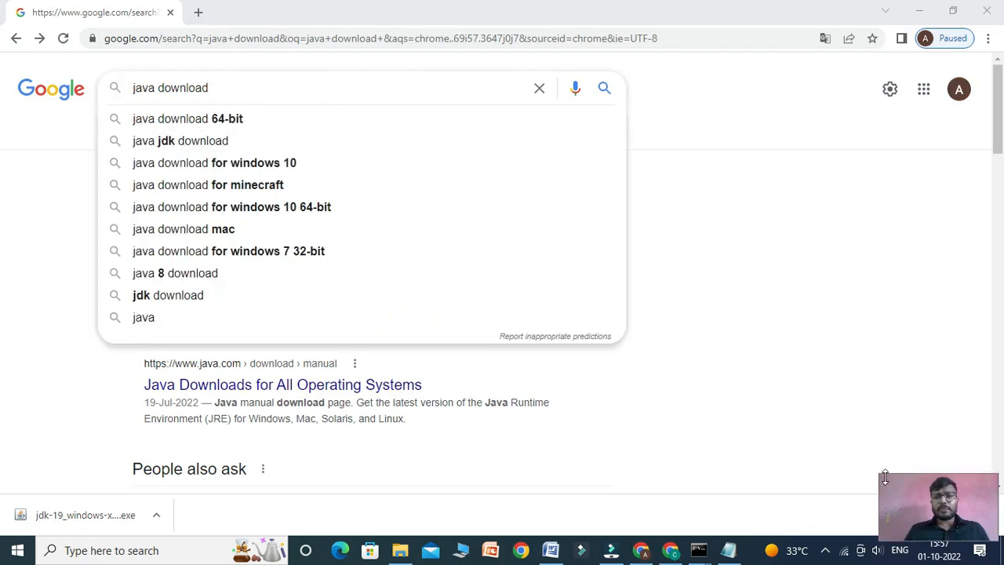
left_click(879, 475)
left_click_drag(884, 480, 896, 477)
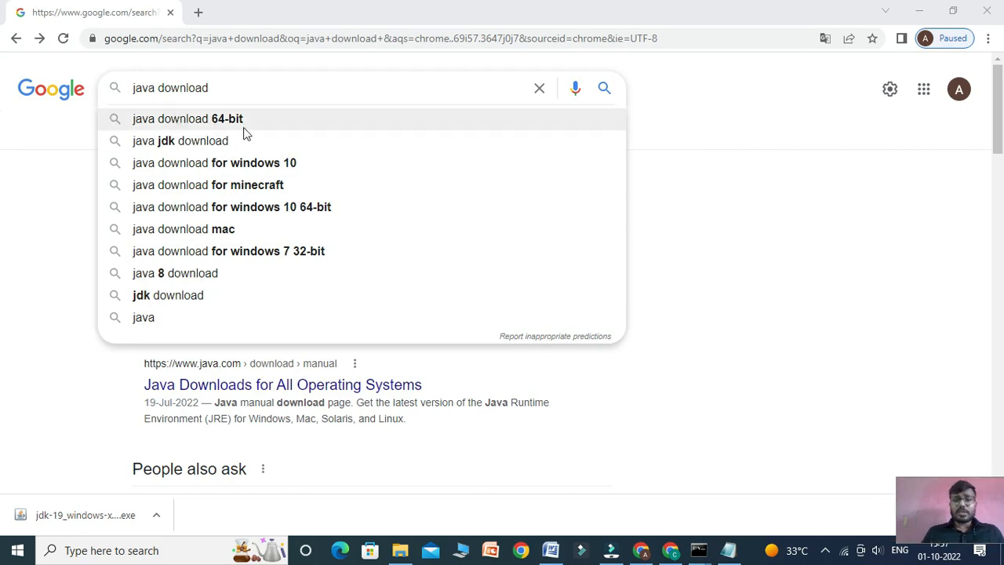
Open the "Java | Oracle" search result and go on to the Java SE Development Kit downloads page
left_click(270, 88)
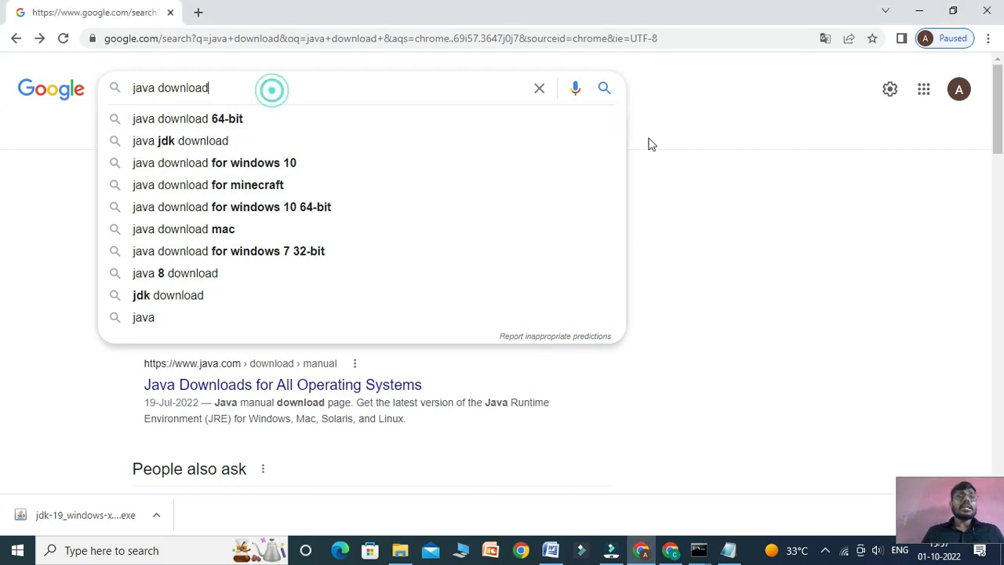
left_click(772, 187)
scroll(352, 316, "down", 1)
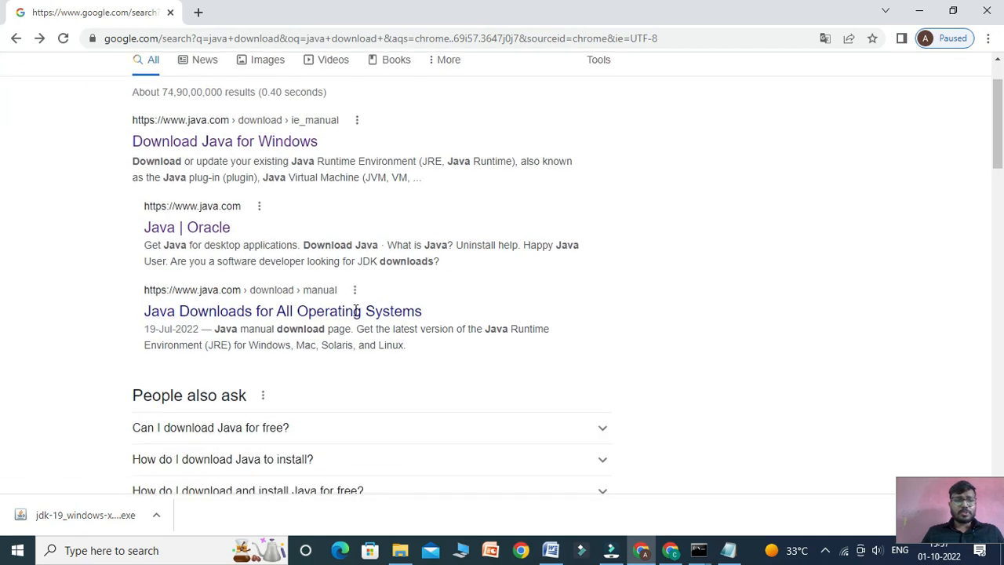
scroll(353, 310, "up", 1)
left_click(212, 305)
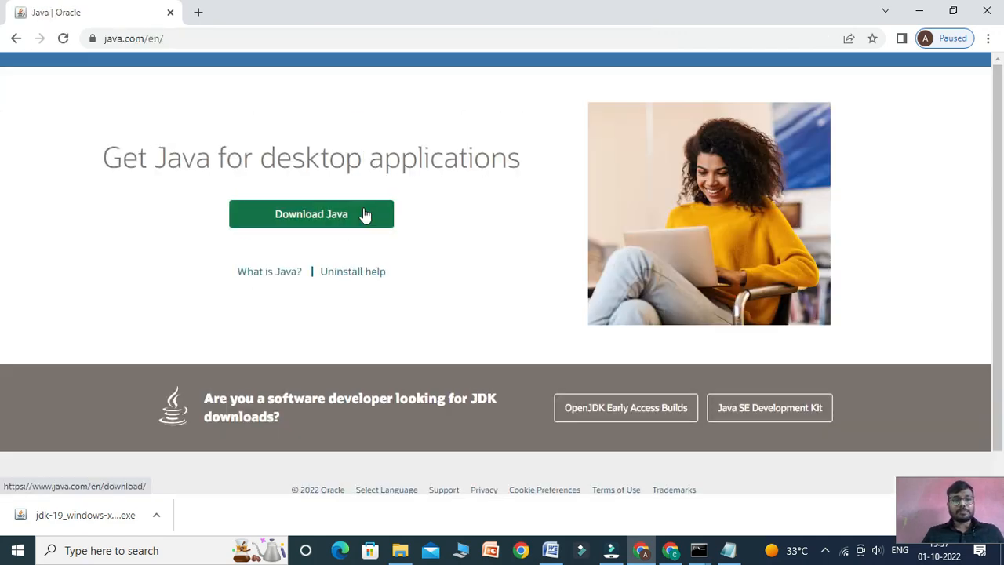
scroll(424, 202, "down", 1)
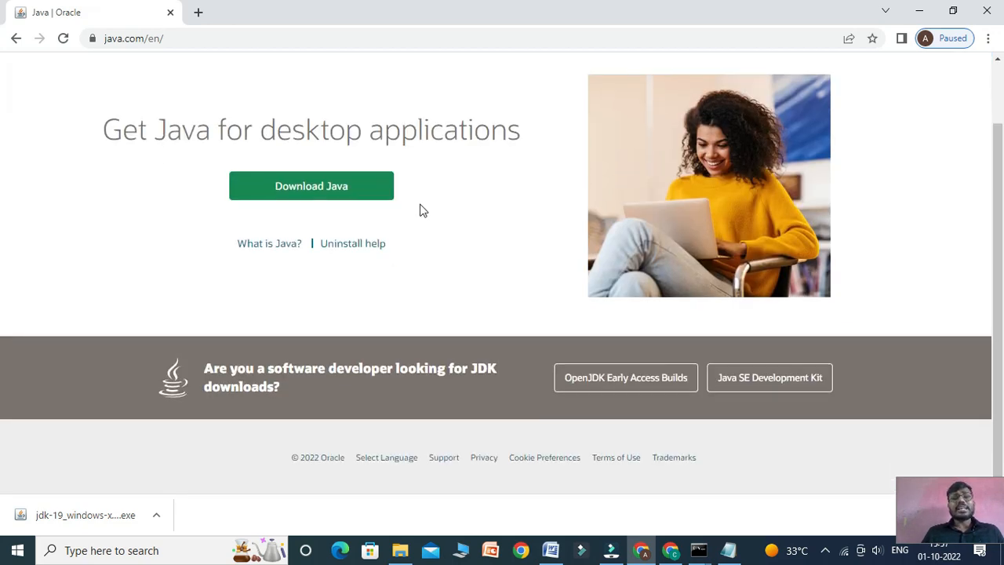
left_click(761, 381)
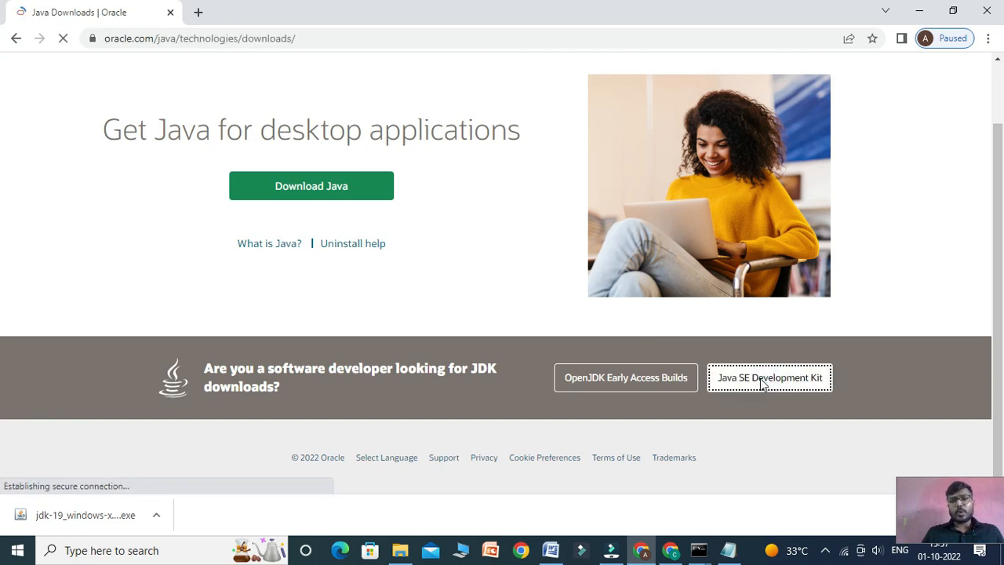
Look through the Java downloads page for the available Java 19 and Java 17 releases and their packages
scroll(430, 344, "down", 2)
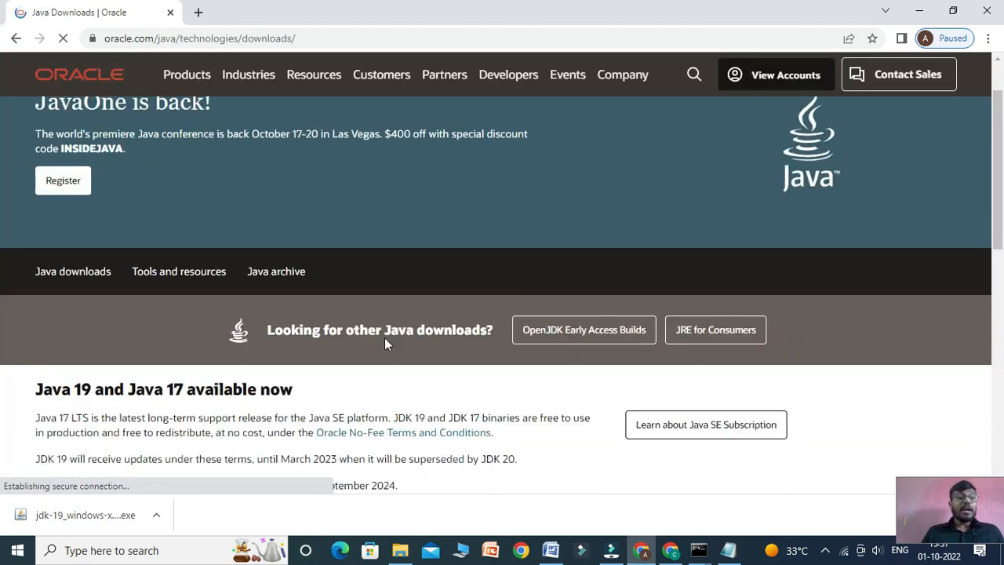
scroll(389, 329, "down", 7)
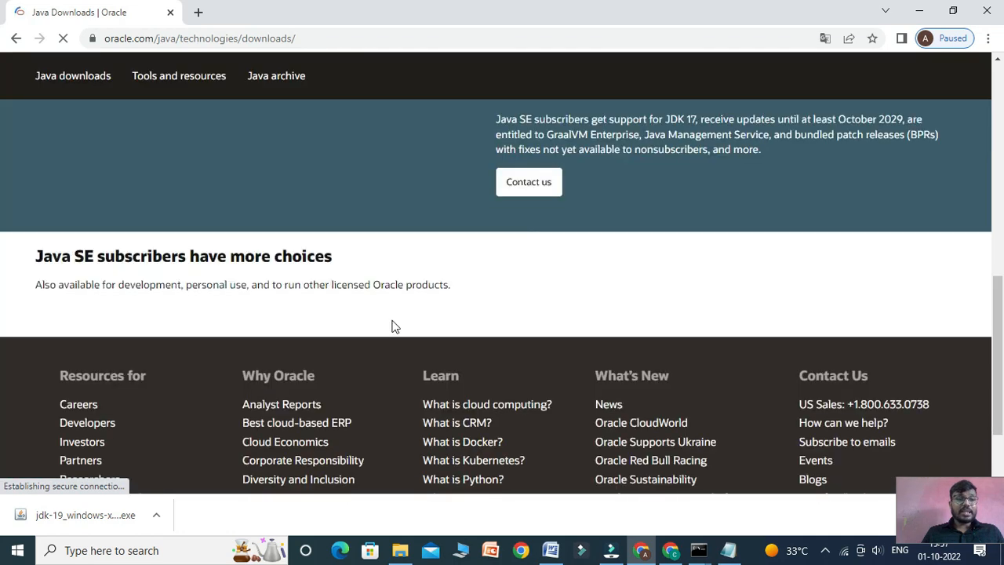
scroll(396, 324, "up", 7)
scroll(395, 324, "down", 7)
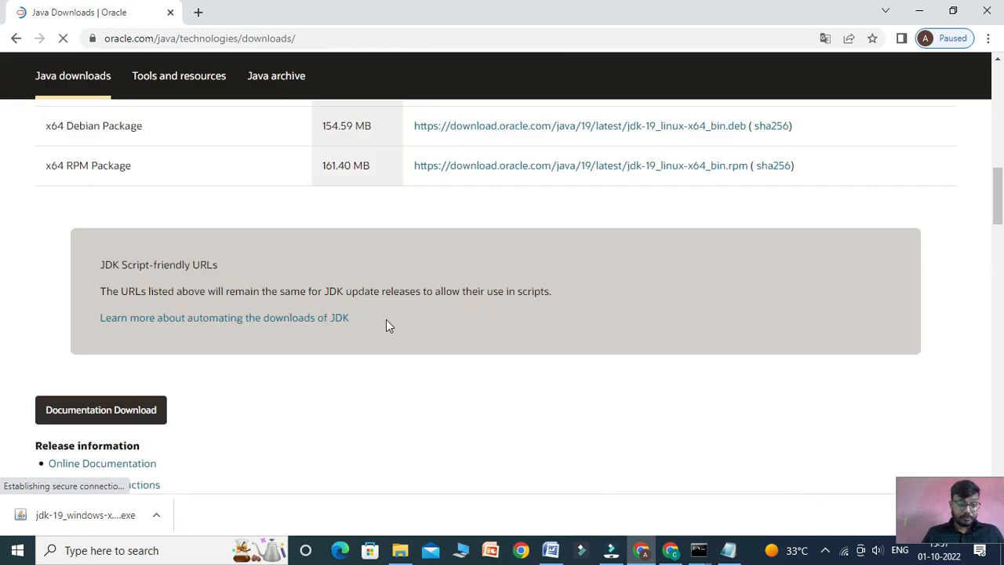
scroll(385, 320, "down", 3)
scroll(386, 319, "up", 8)
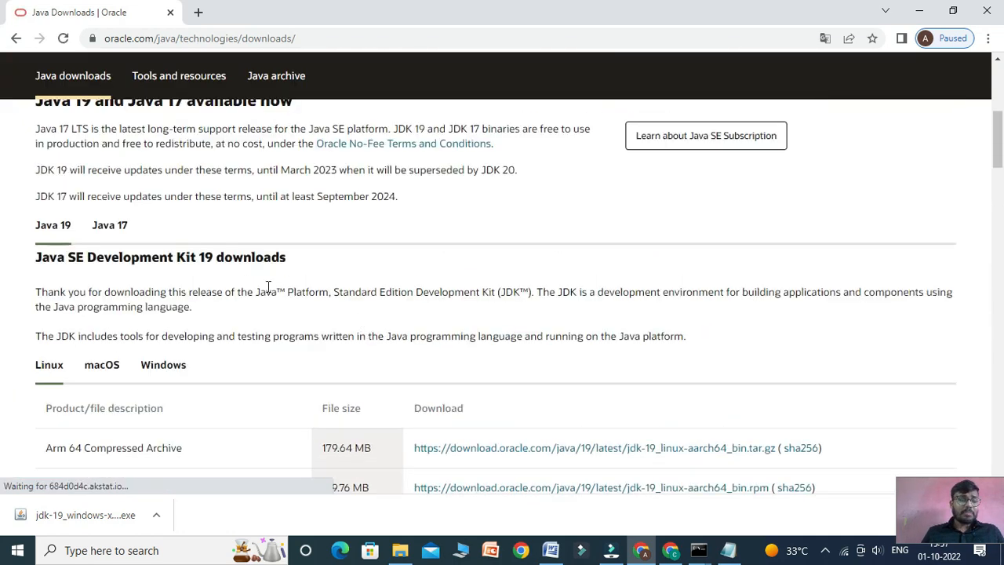
scroll(268, 286, "up", 1)
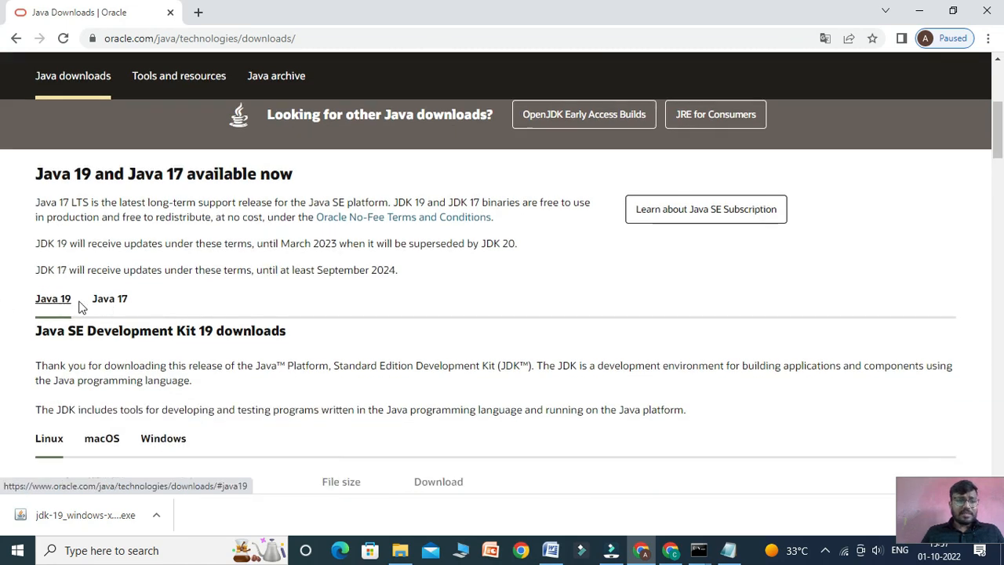
scroll(321, 287, "up", 4)
scroll(322, 281, "down", 2)
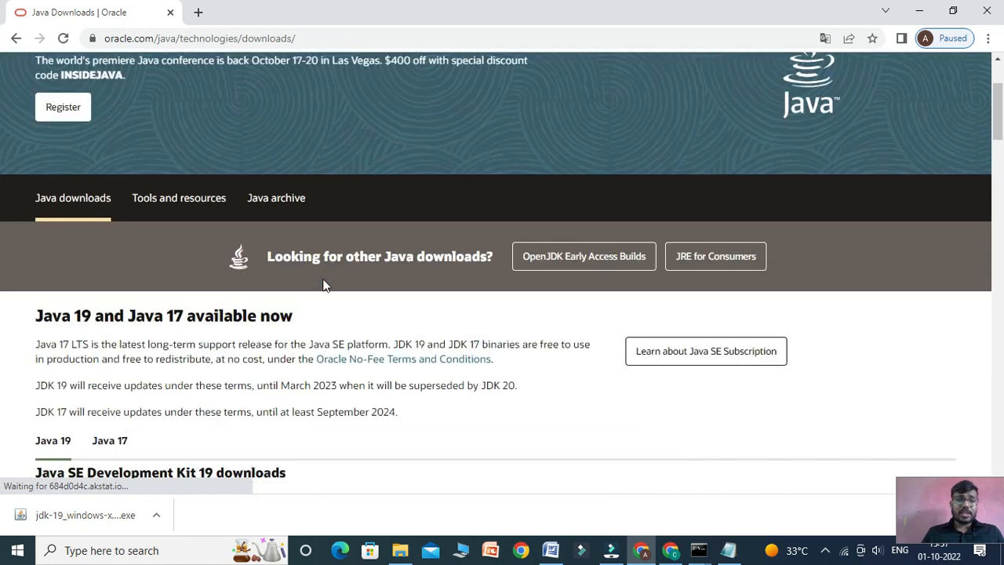
Look over the Java archive page of older releases and return to the Java downloads page
left_click(275, 202)
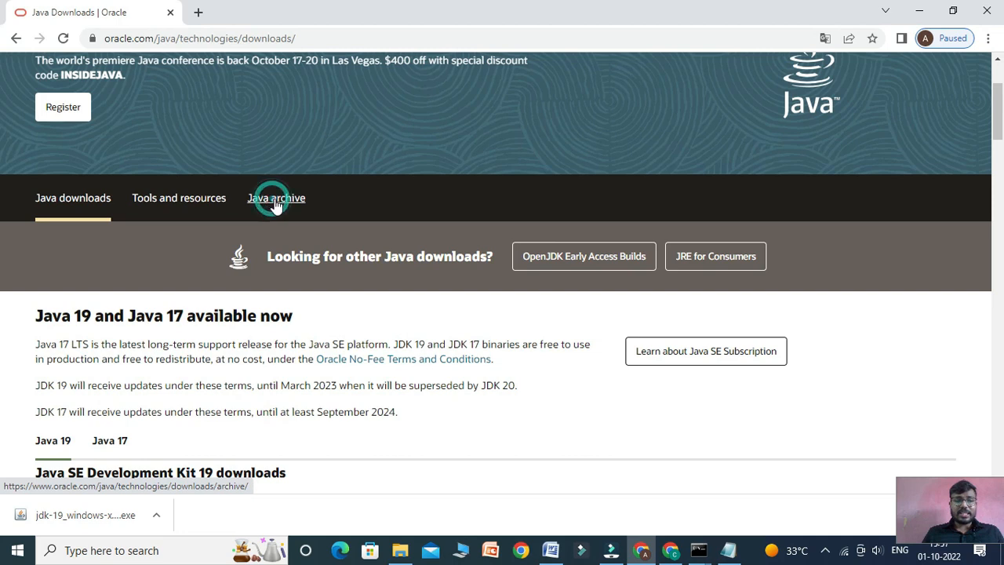
scroll(416, 265, "down", 6)
scroll(416, 264, "up", 3)
scroll(415, 271, "up", 4)
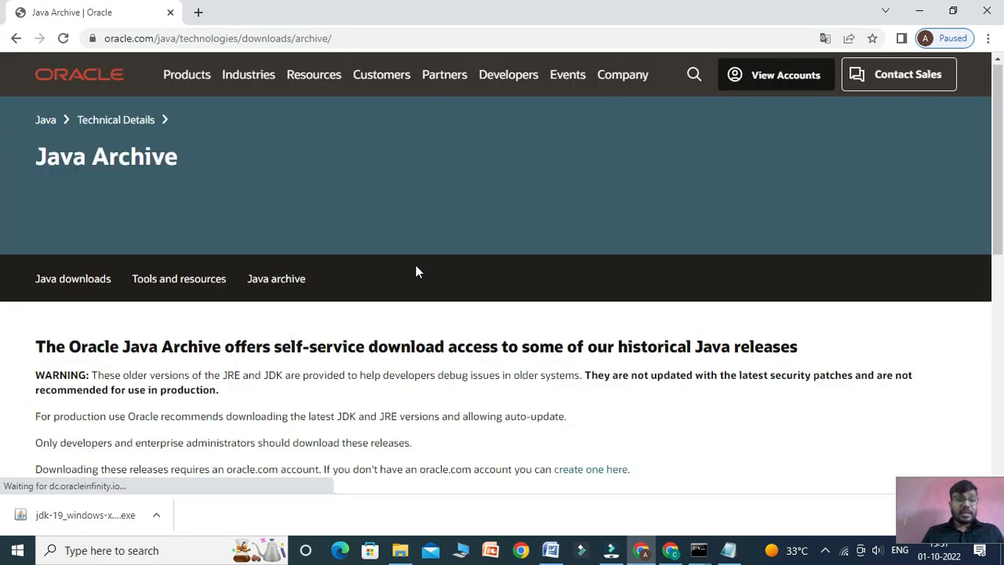
left_click(73, 280)
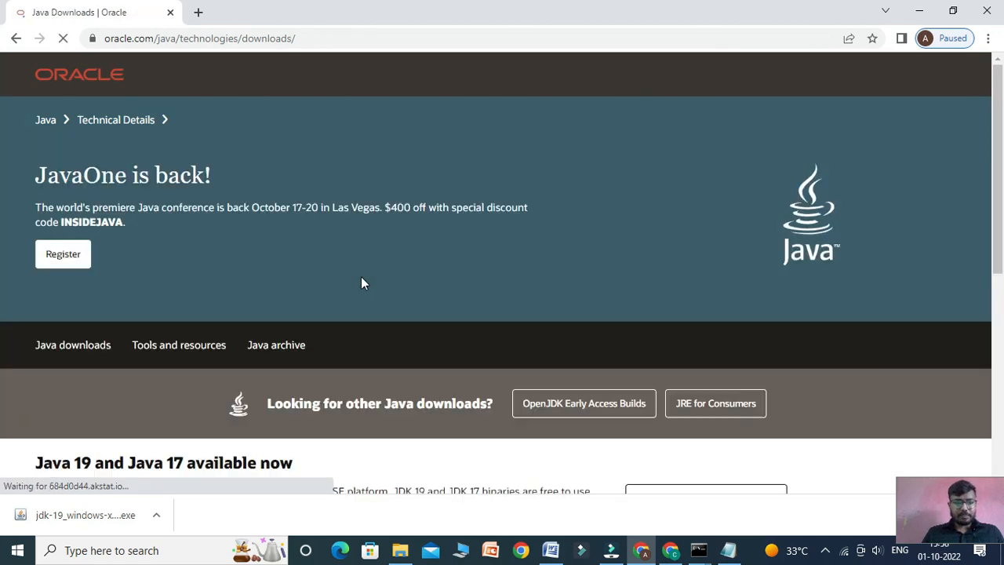
Display the Windows packages for the Java SE Development Kit 19 downloads
scroll(362, 277, "down", 5)
scroll(362, 276, "down", 3)
scroll(363, 275, "up", 9)
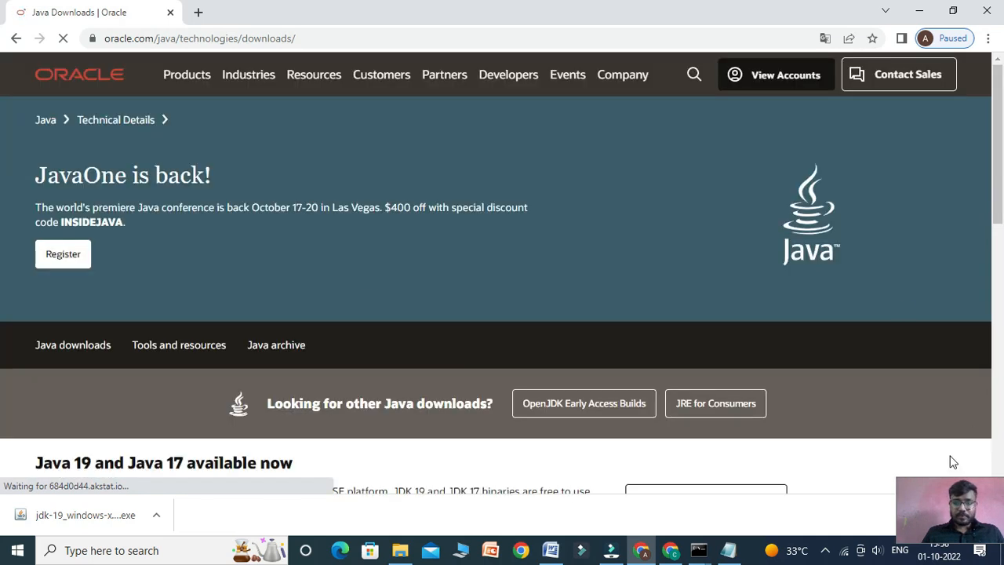
scroll(650, 416, "down", 6)
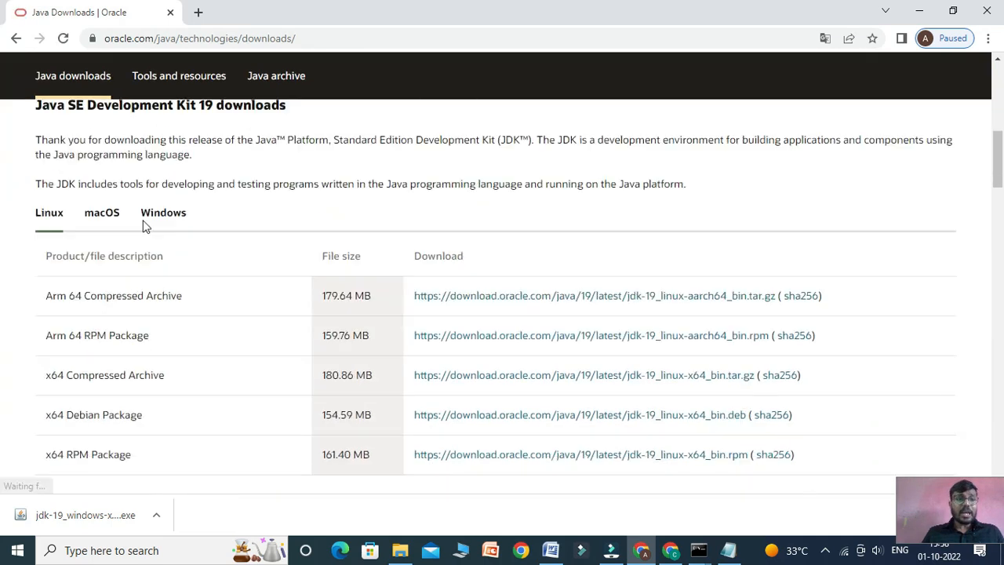
scroll(144, 226, "up", 1)
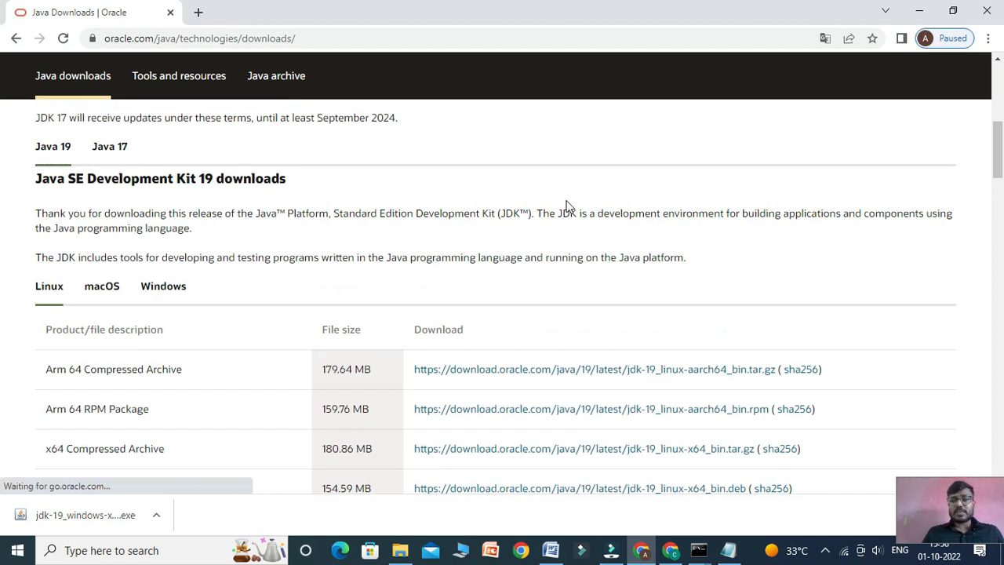
scroll(372, 305, "down", 2)
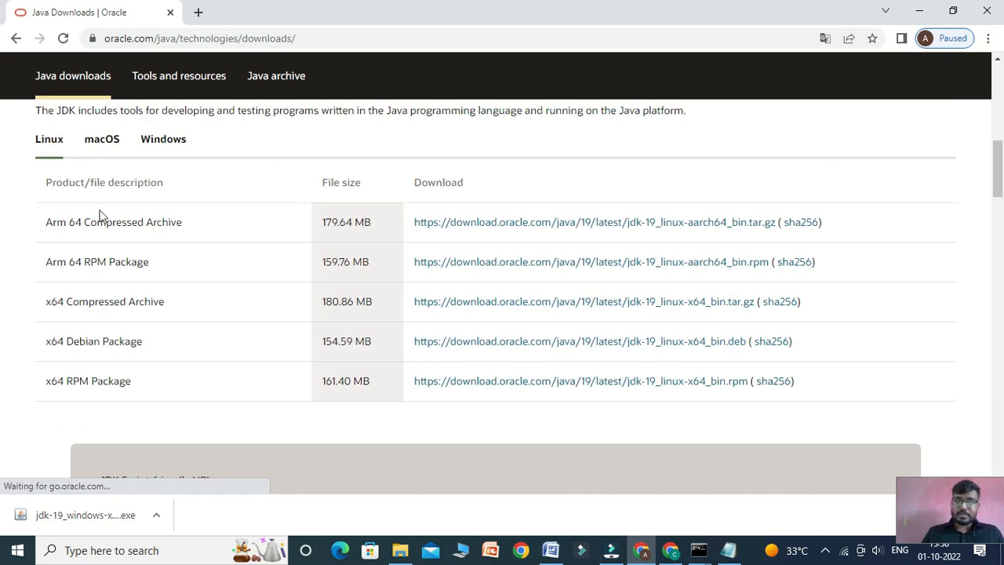
left_click(166, 146)
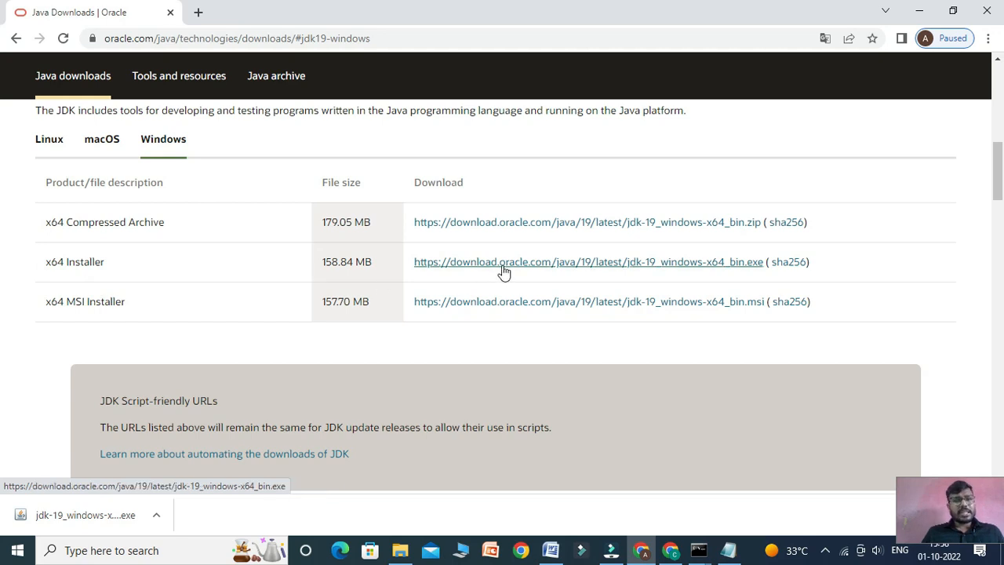
Identify the x64 Installer entry in the Windows download list of JDK 19
left_click_drag(104, 262, 47, 267)
left_click(122, 269)
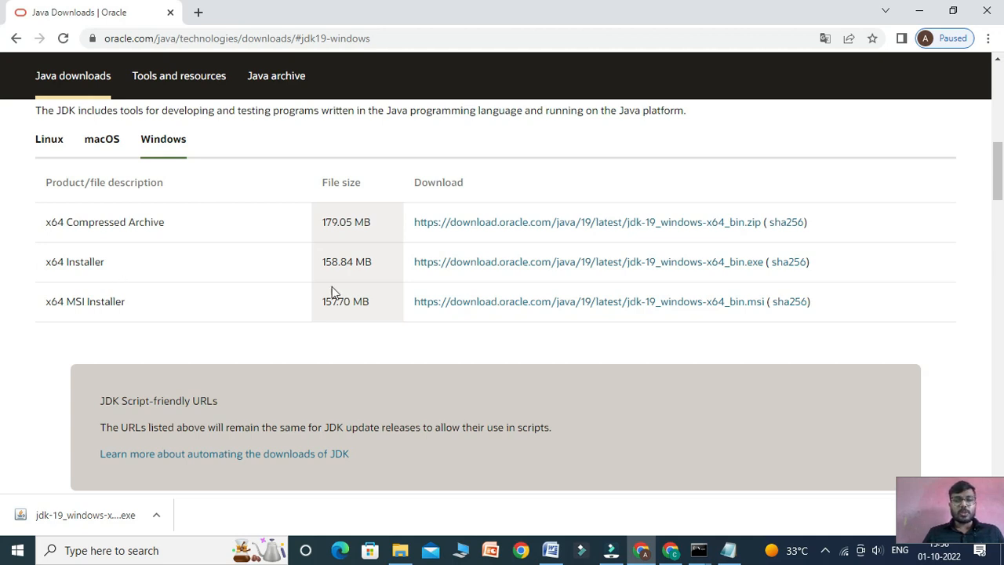
left_click(904, 483)
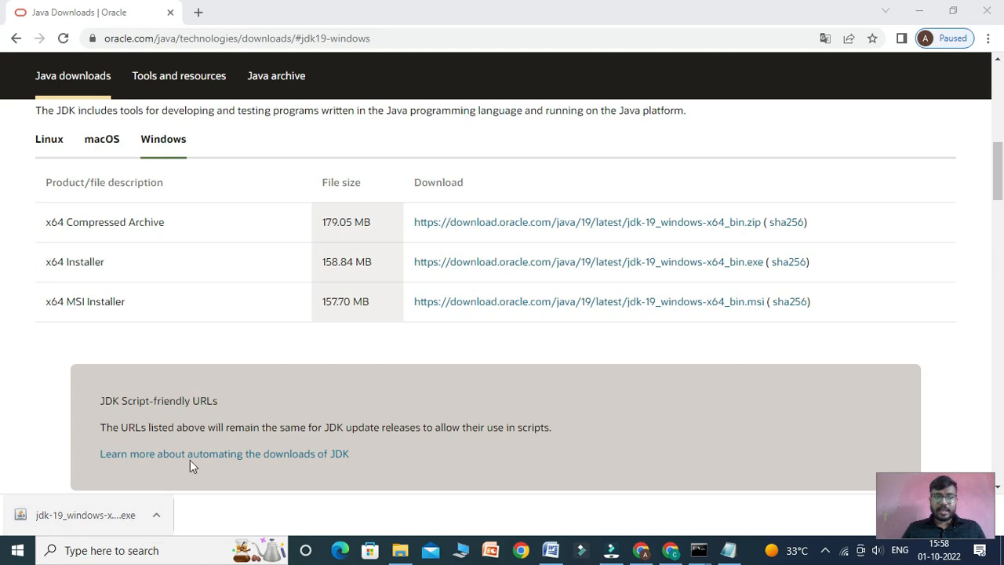
Switch to File Explorer, launch the jdk-19_windows-x64_bin installer from Local Disk (C:) and continue past its welcome page
left_click(398, 552)
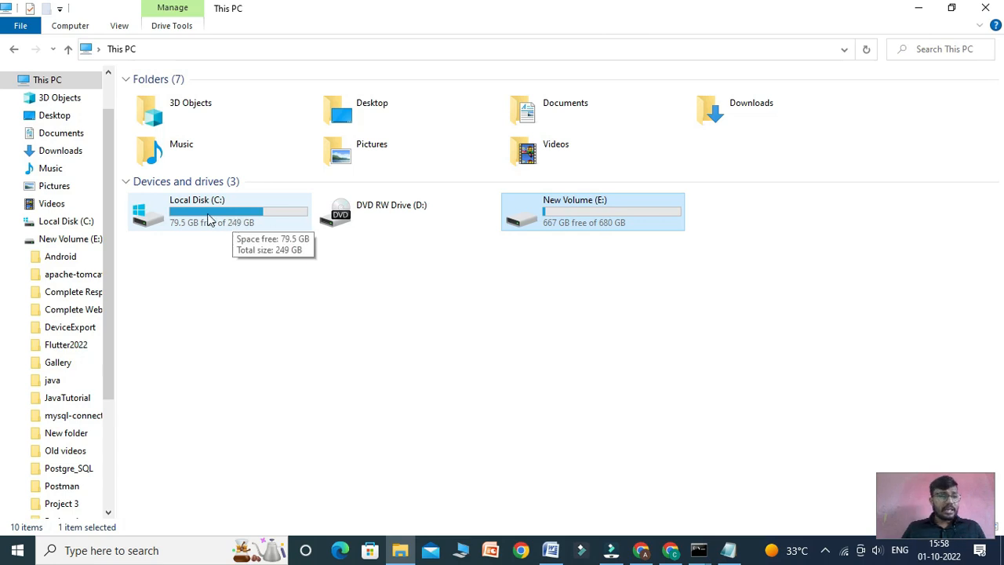
left_click(63, 151)
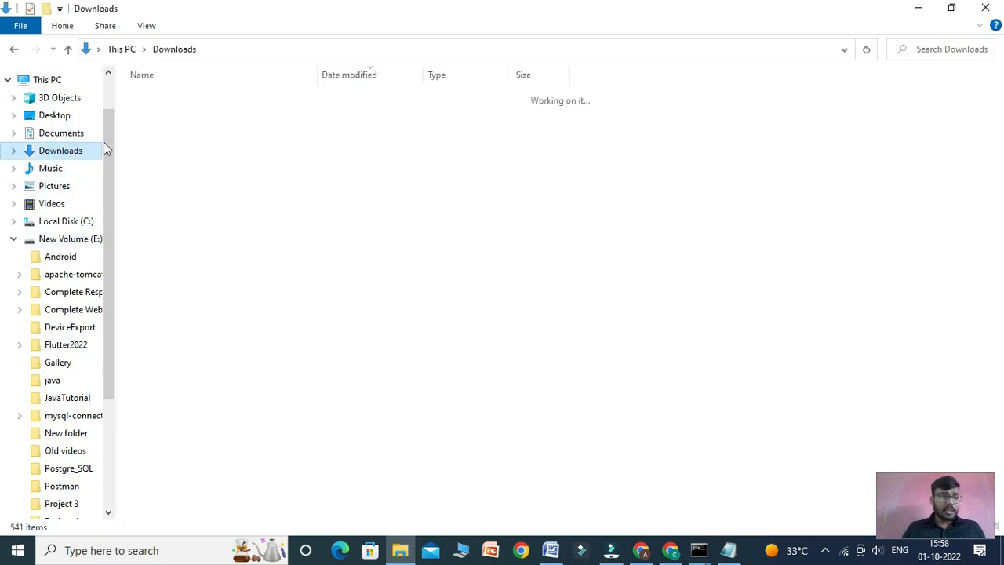
left_click(66, 220)
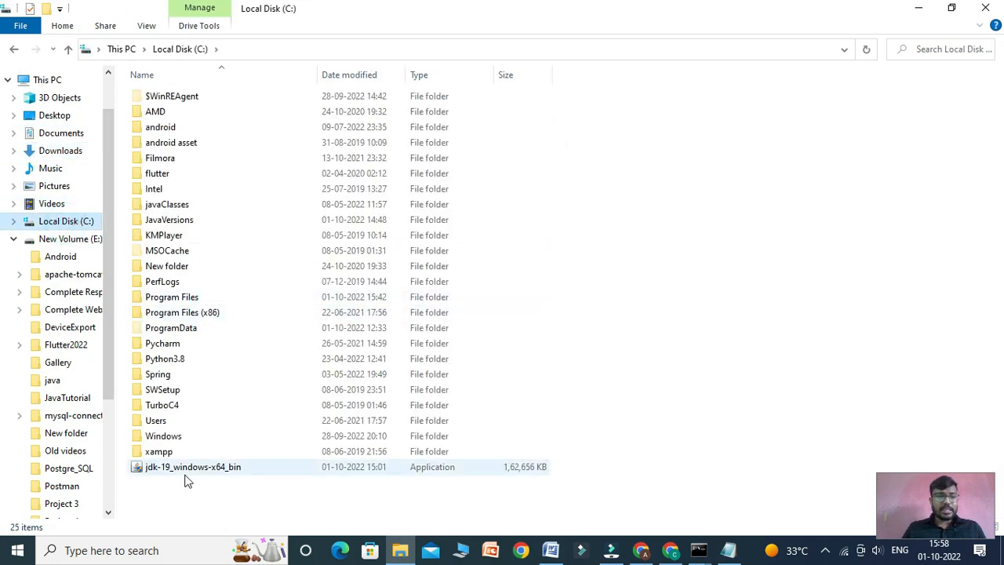
double_click(229, 469)
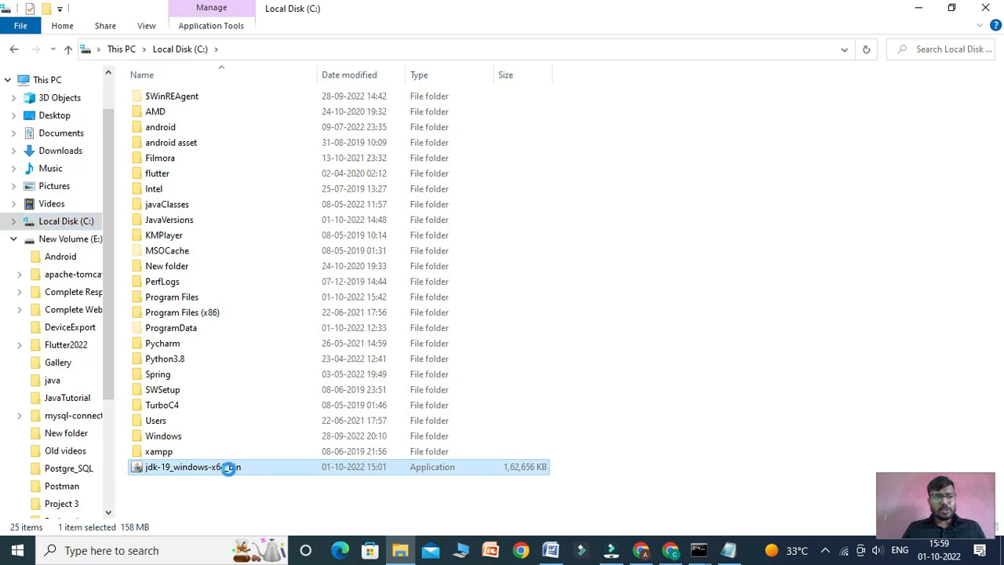
right_click(229, 468)
left_click(284, 48)
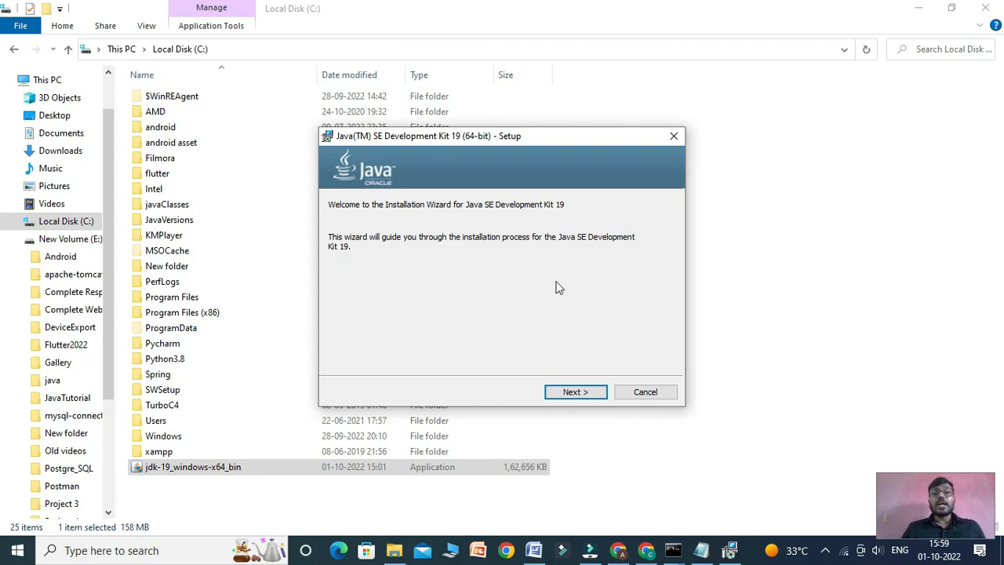
left_click(585, 394)
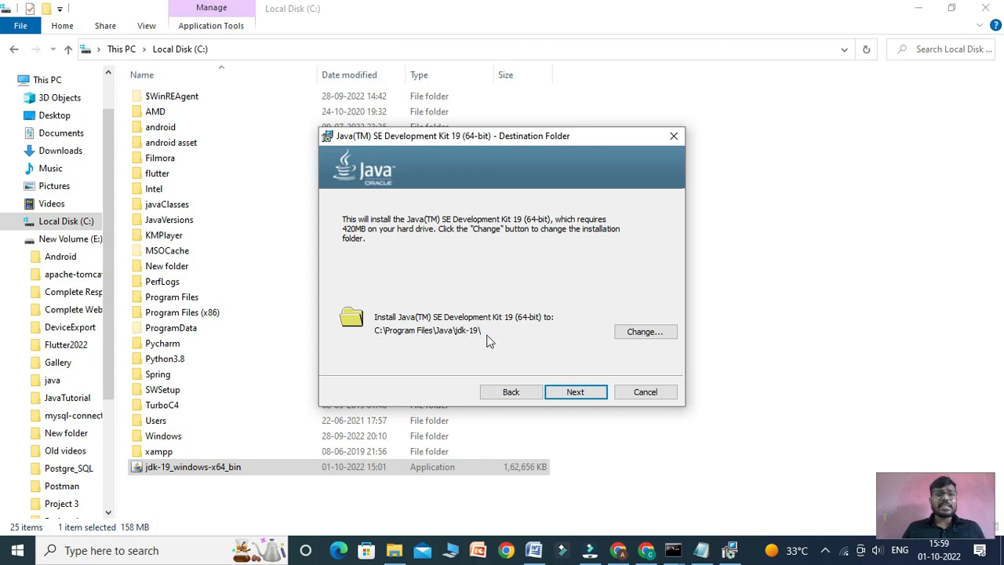
Install the Java SE Development Kit 19 to C:\Program Files\Java\jdk-19\ and close the finished installer
left_click(573, 394)
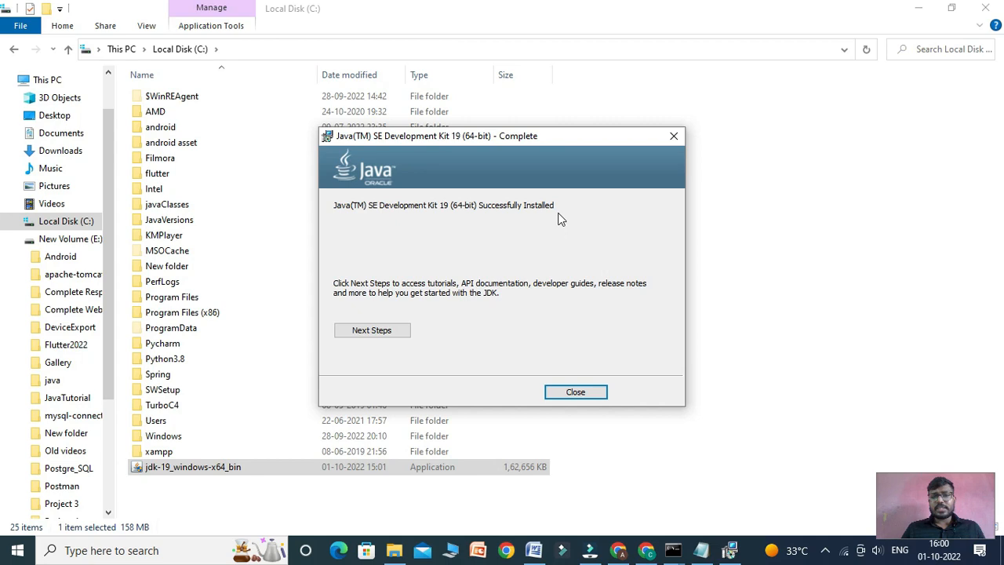
left_click(575, 392)
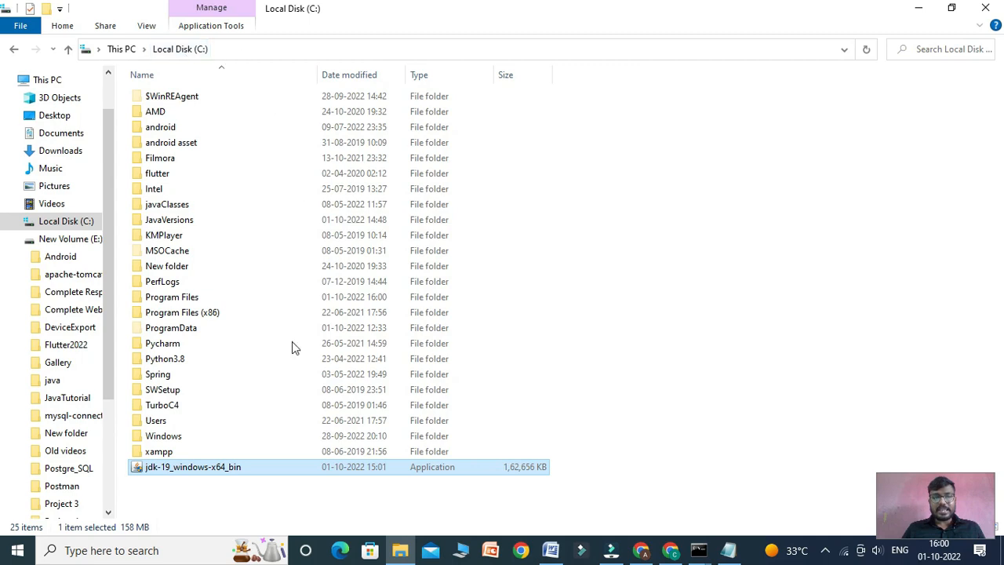
Open the bin folder of jdk-19 under Program Files\Java on Local Disk (C:) and copy its full path
double_click(188, 304)
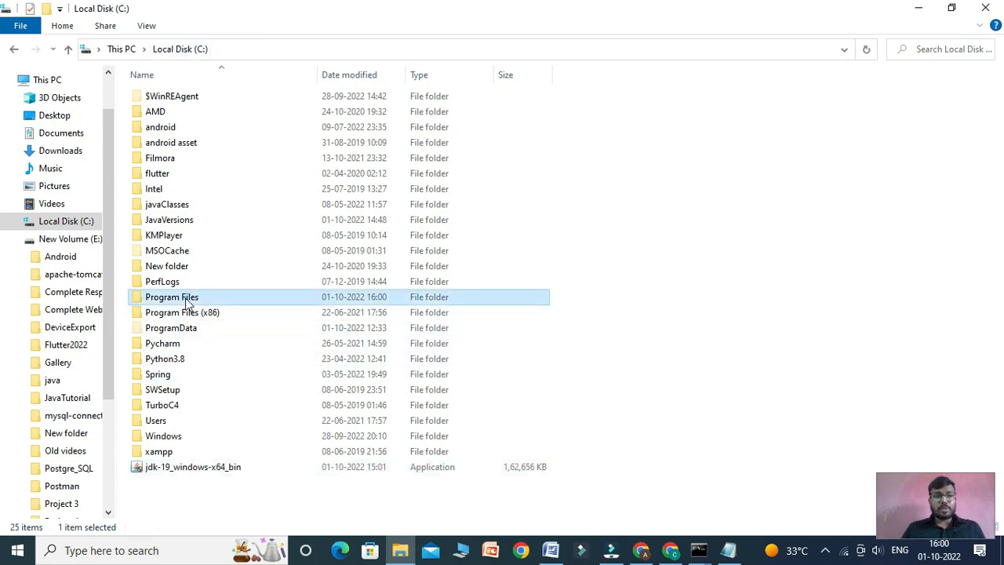
double_click(171, 252)
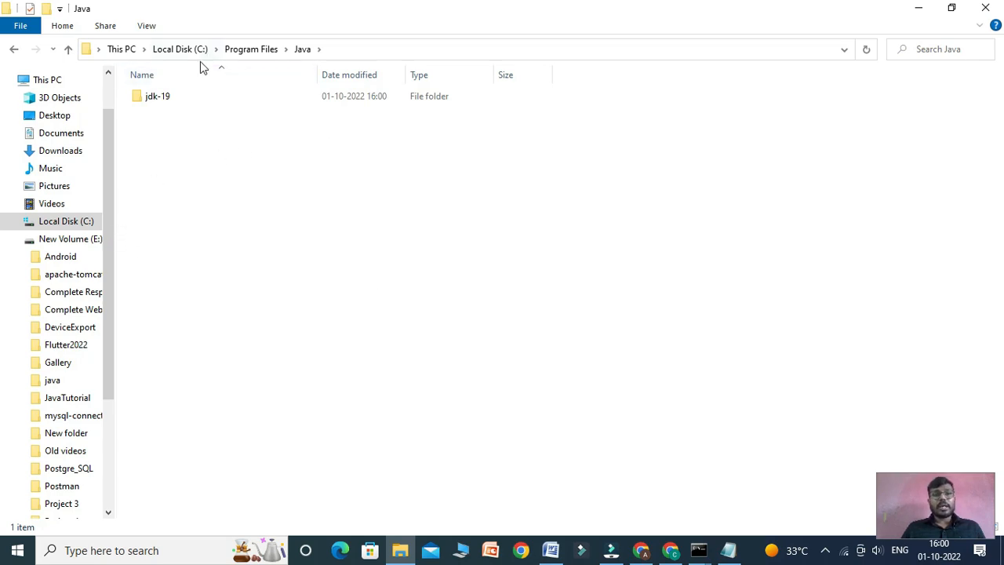
double_click(174, 97)
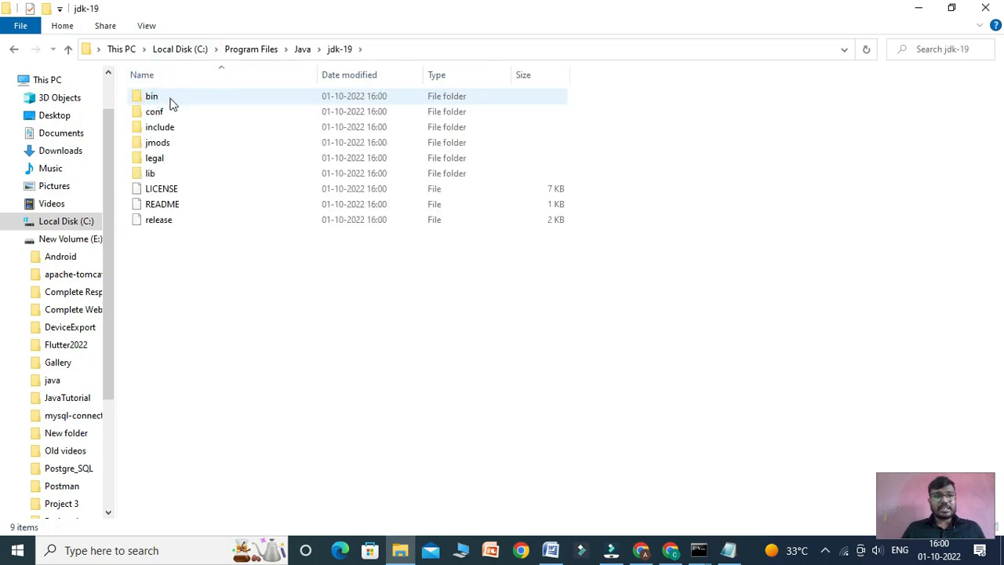
double_click(172, 101)
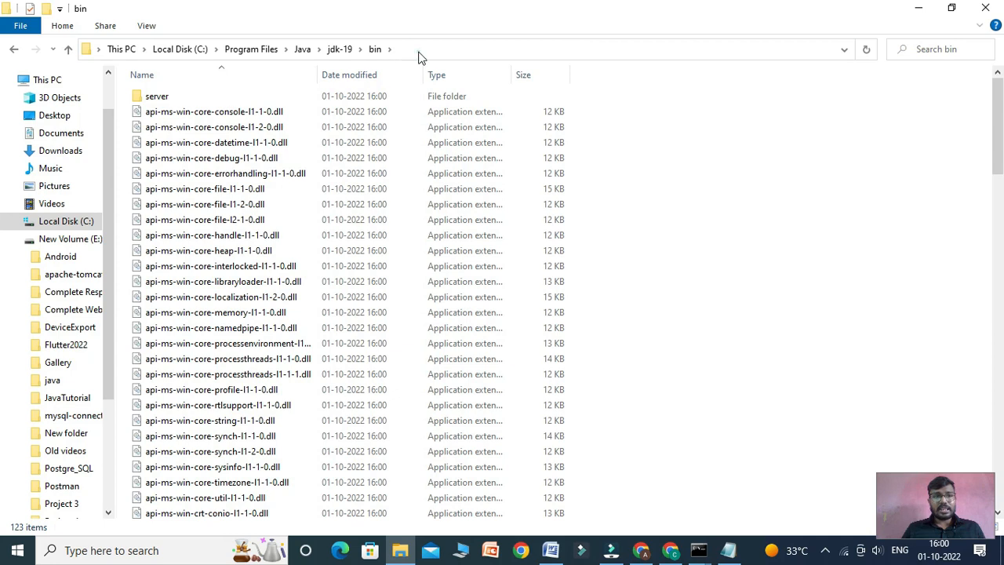
left_click(418, 54)
key("ctrl+c")
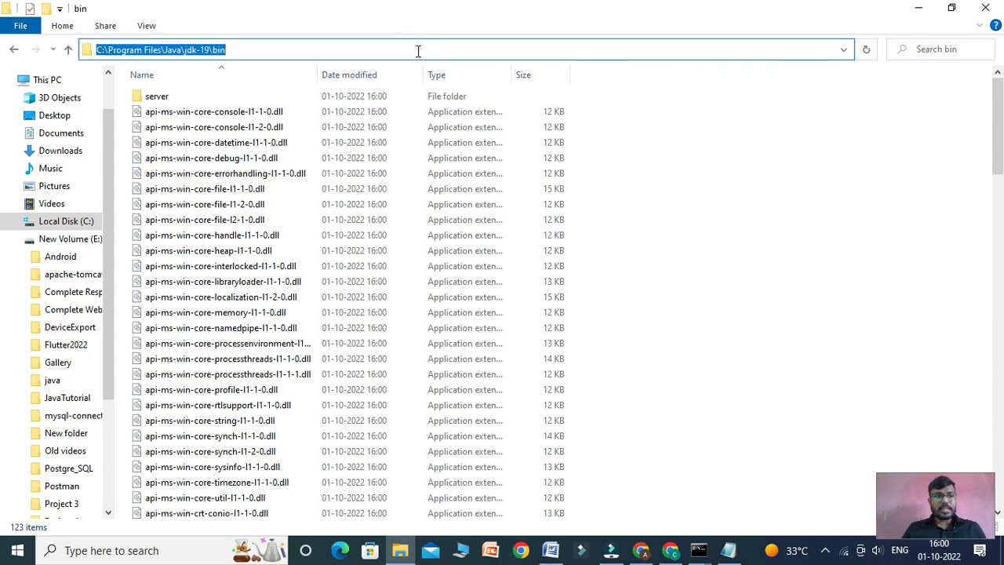
Open the account's environment variables and save a user variable Java with the value C:\Program Files\Java\jdk-19\bin
left_click(157, 551)
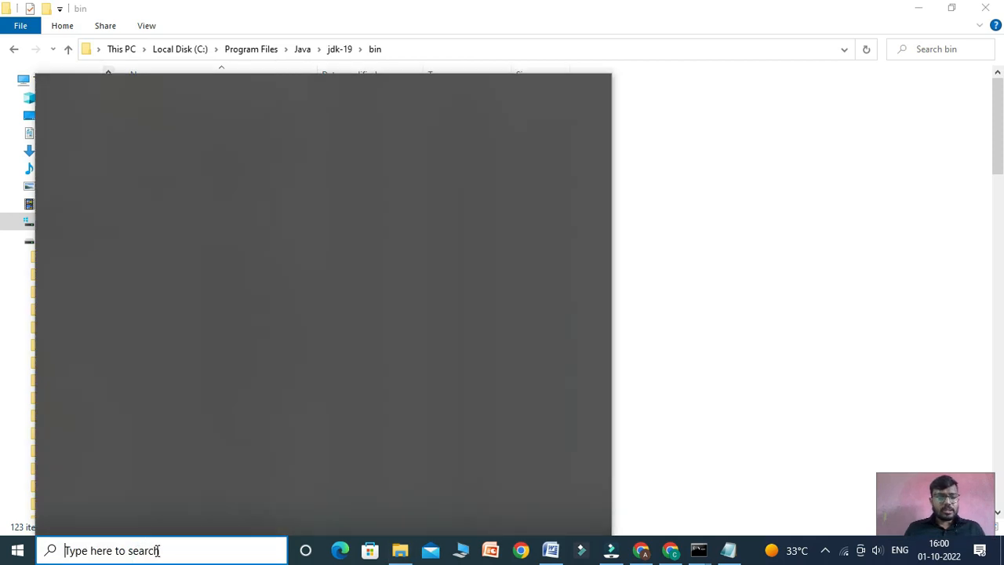
type("edit ")
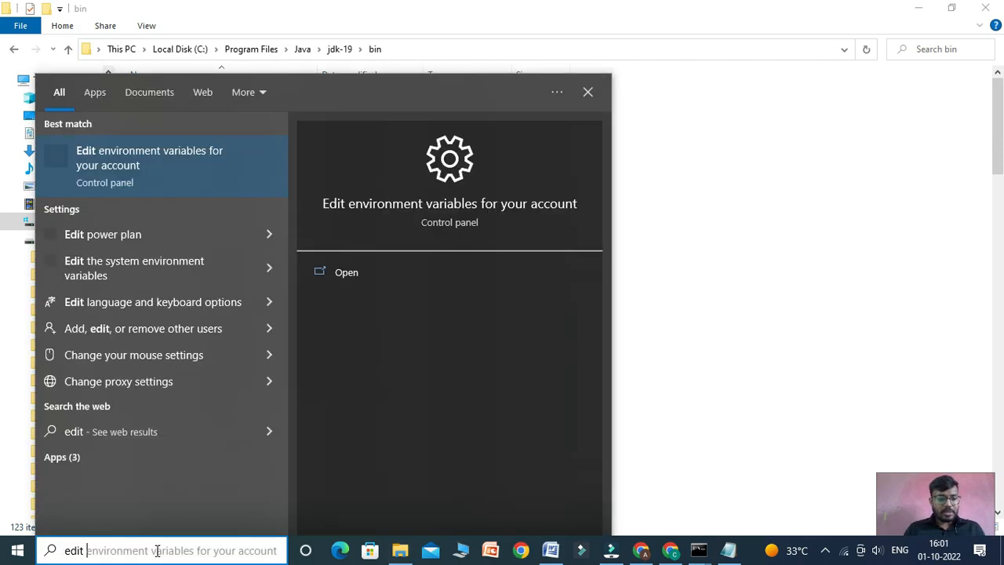
type("env")
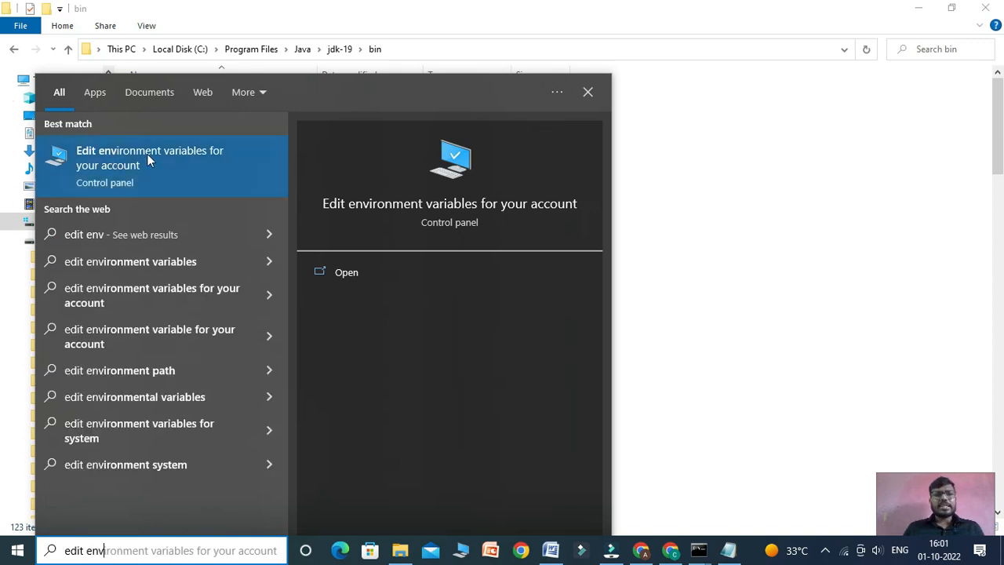
left_click(191, 173)
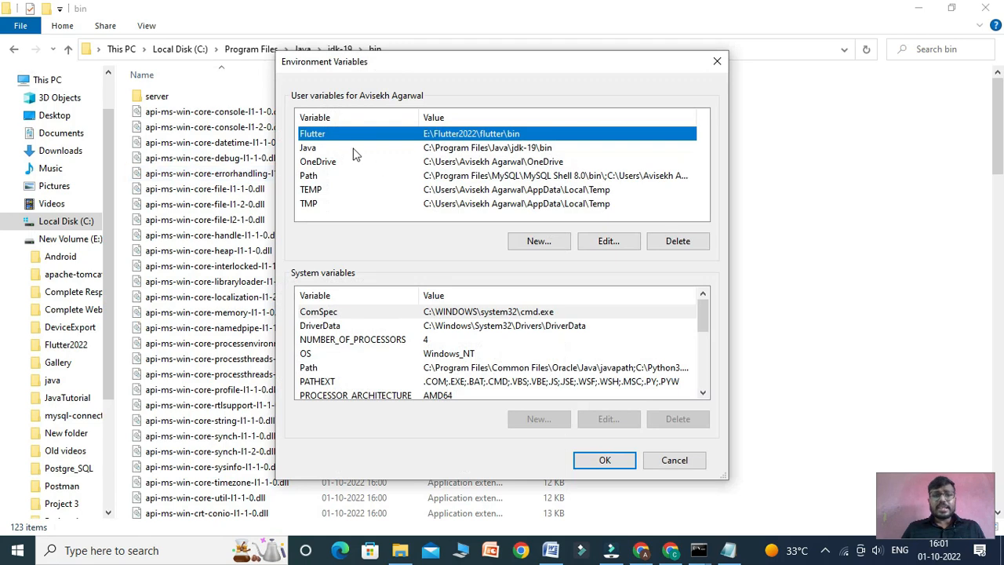
left_click(529, 241)
type("Java")
left_click(379, 276)
key("ctrl+v")
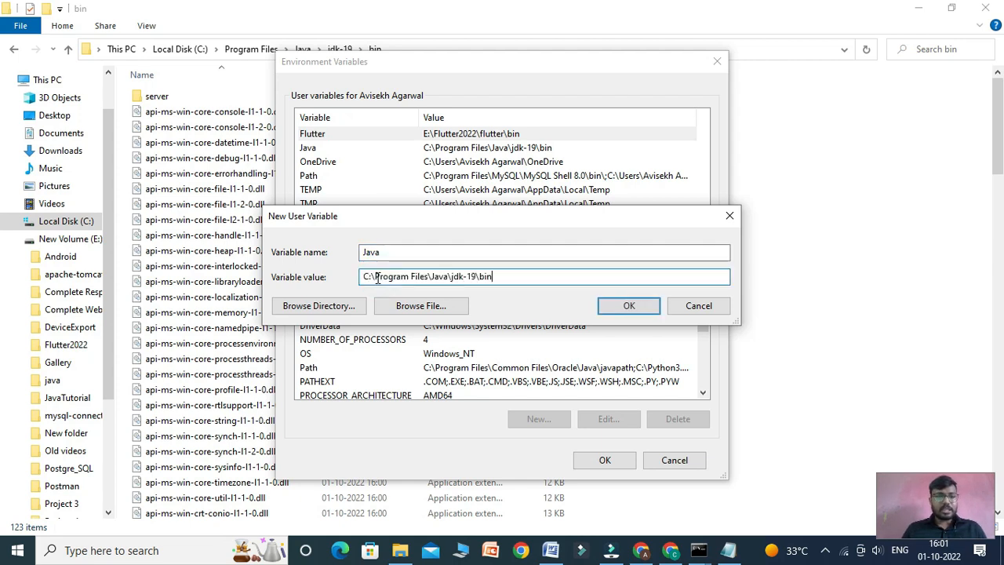
left_click(634, 306)
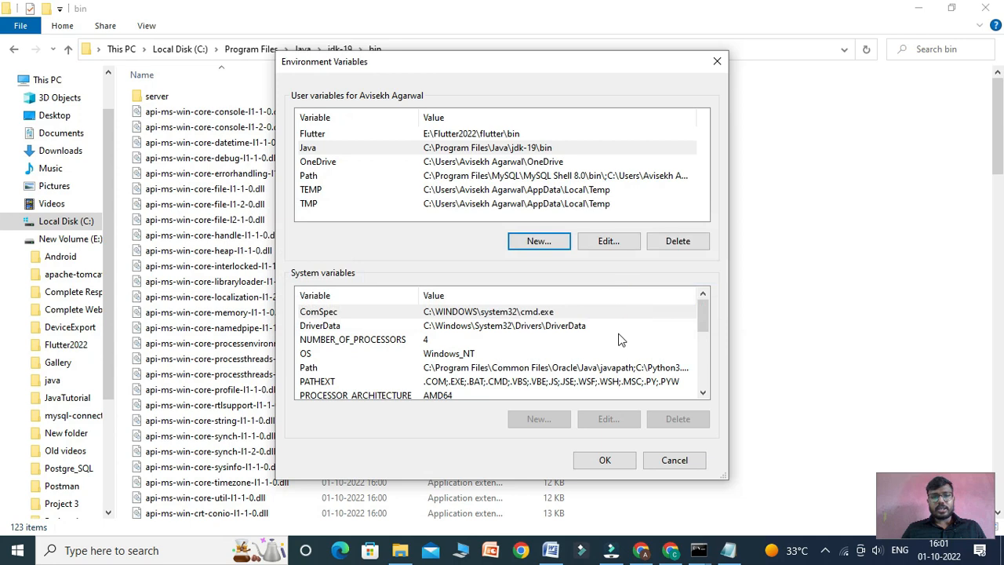
left_click(603, 465)
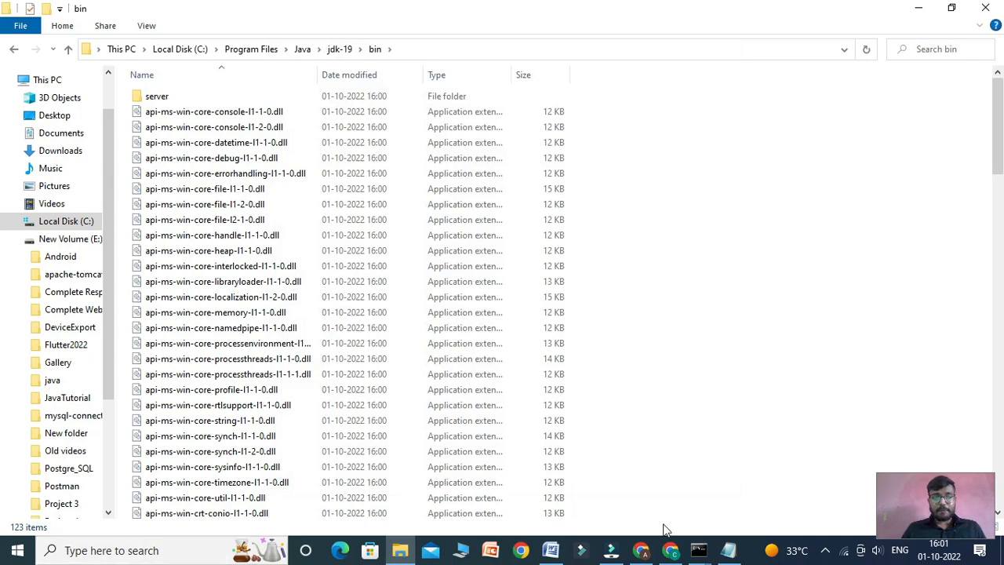
Close both Command Prompt windows that are already open
mouse_move(698, 550)
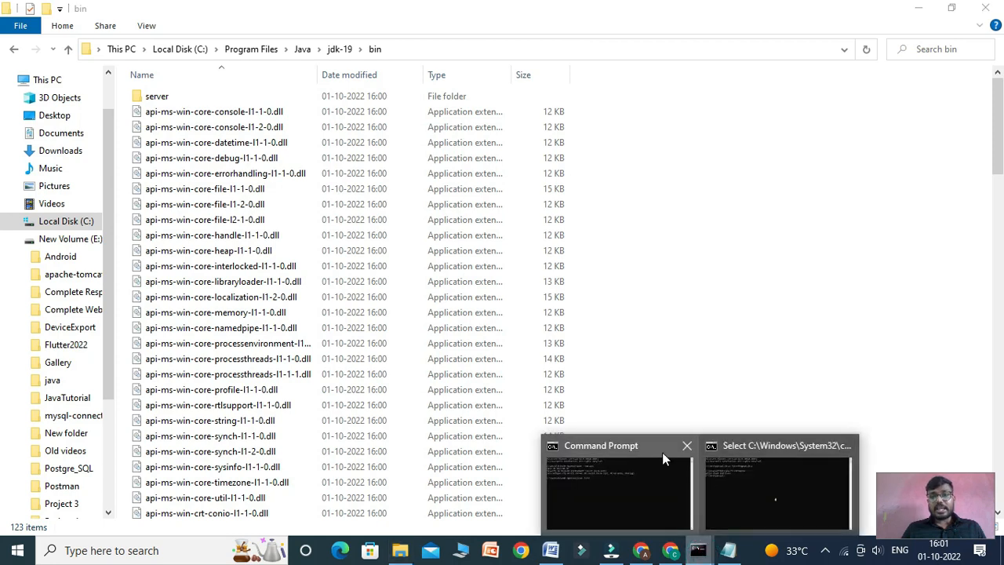
left_click(687, 445)
left_click(768, 446)
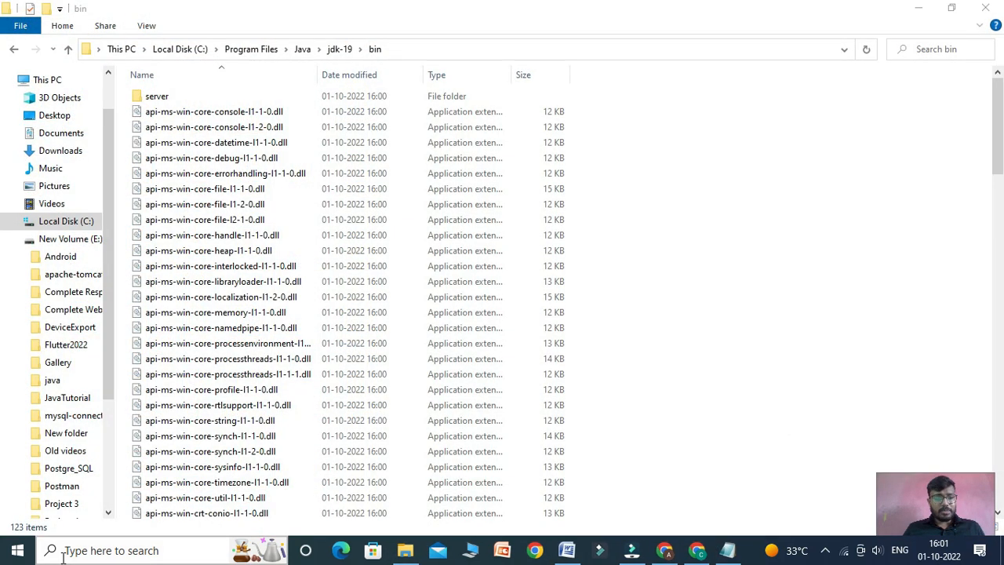
Run java --version in a new Command Prompt, highlight the reported version line and minimize the window
left_click(68, 550)
type("cmd")
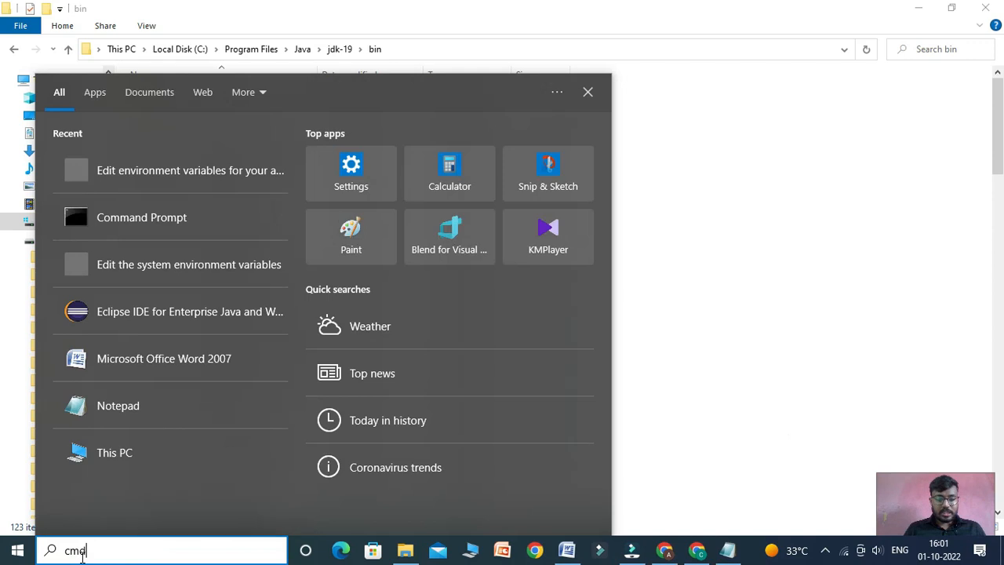
key("Return")
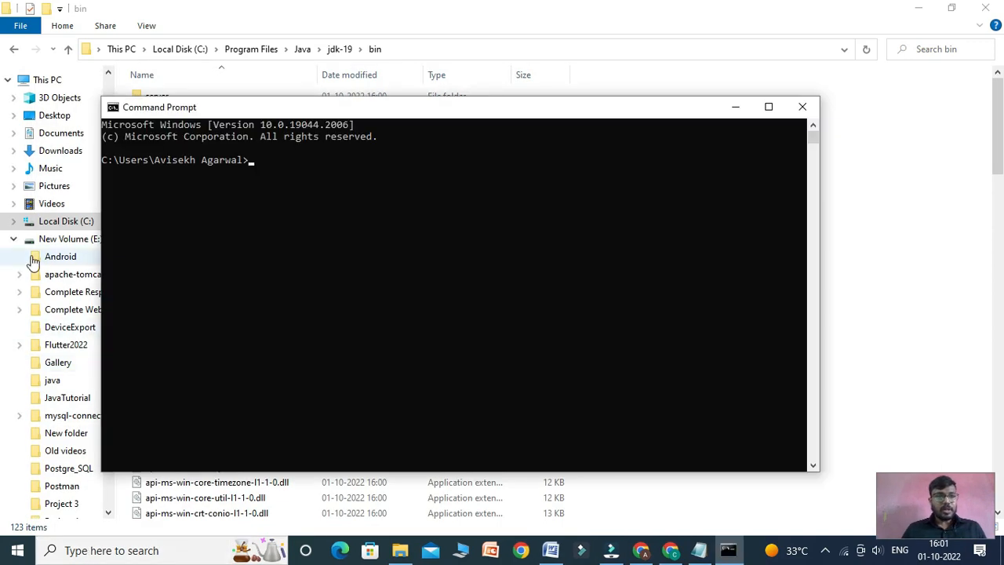
type("java --")
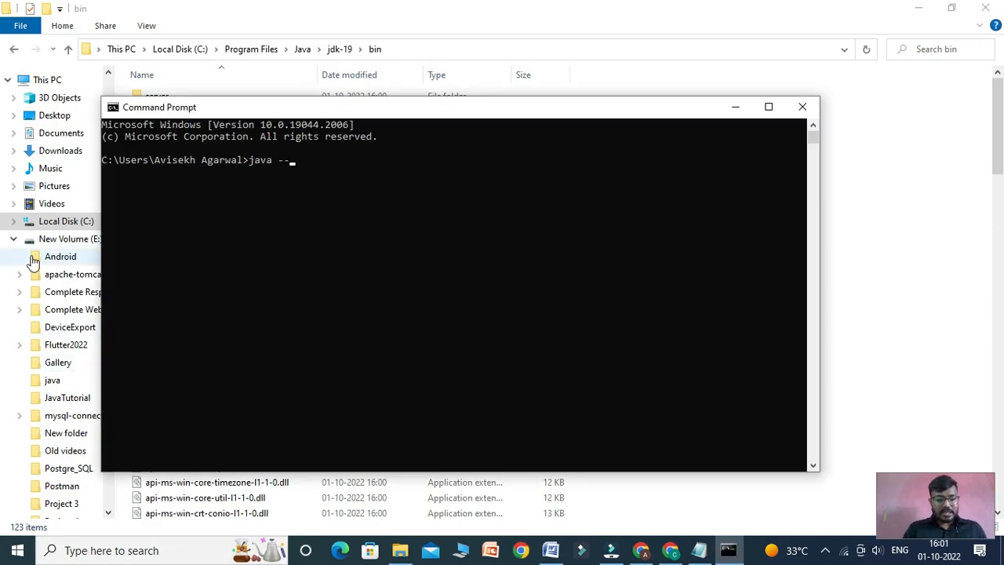
type("version")
key("Return")
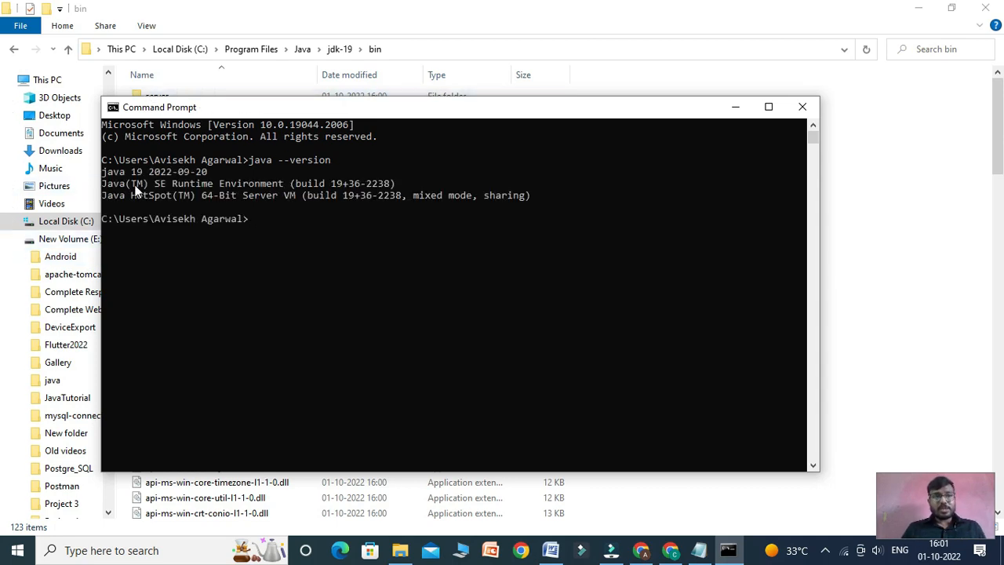
left_click_drag(222, 171, 102, 175)
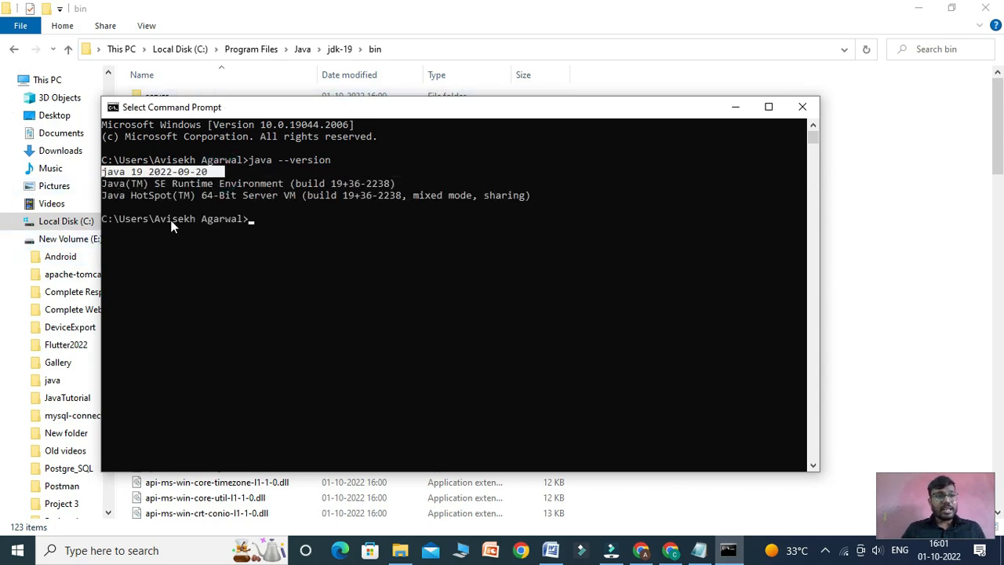
left_click(291, 230)
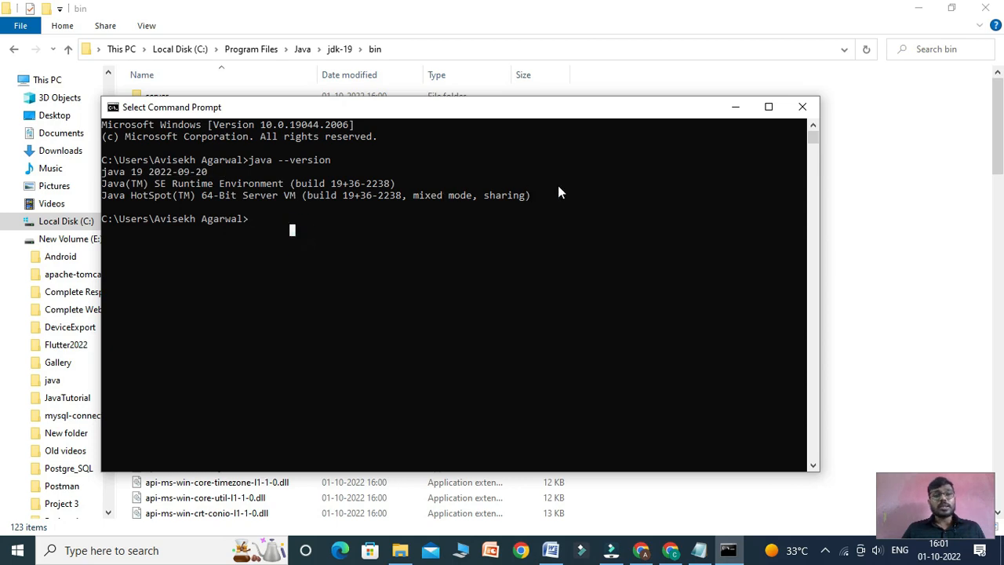
left_click(730, 109)
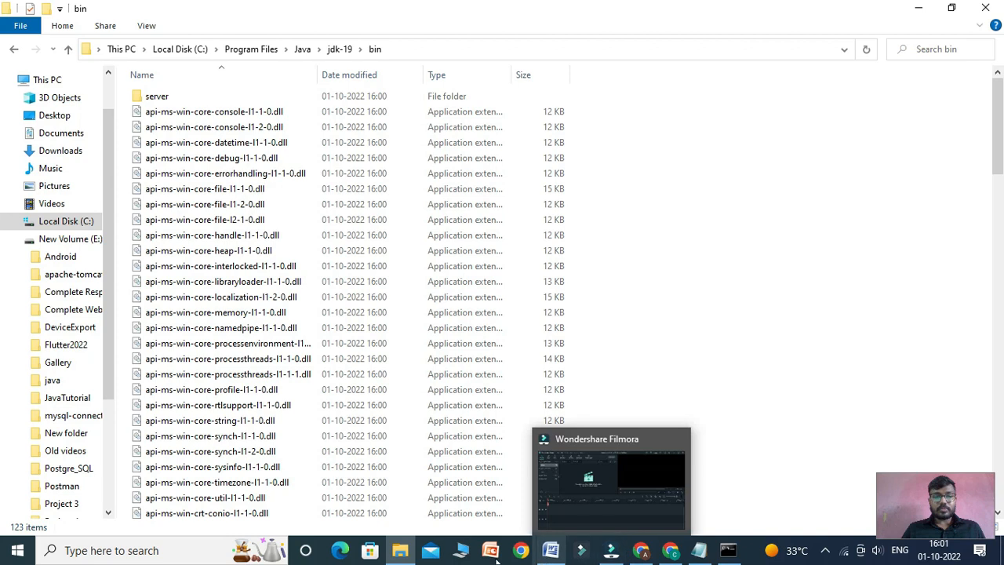
left_click(187, 553)
type("en")
key("Return")
left_click(313, 32)
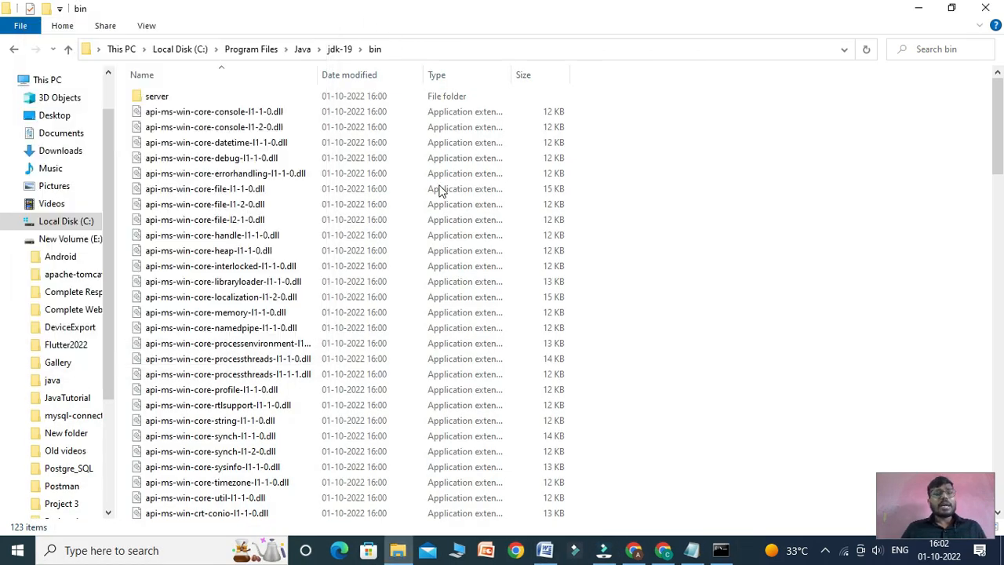
Bring back the minimized Command Prompt window and close it
left_click(728, 551)
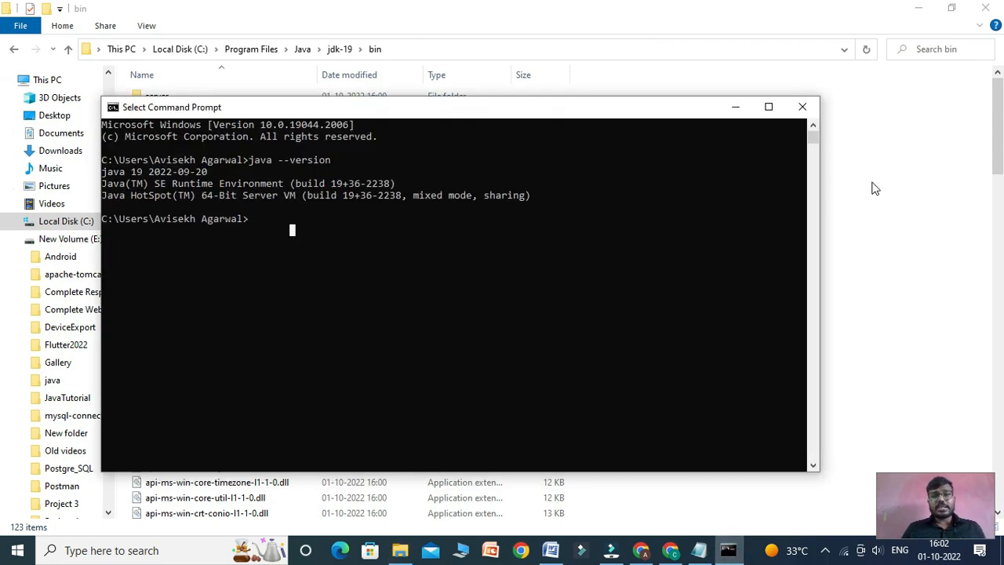
left_click(737, 108)
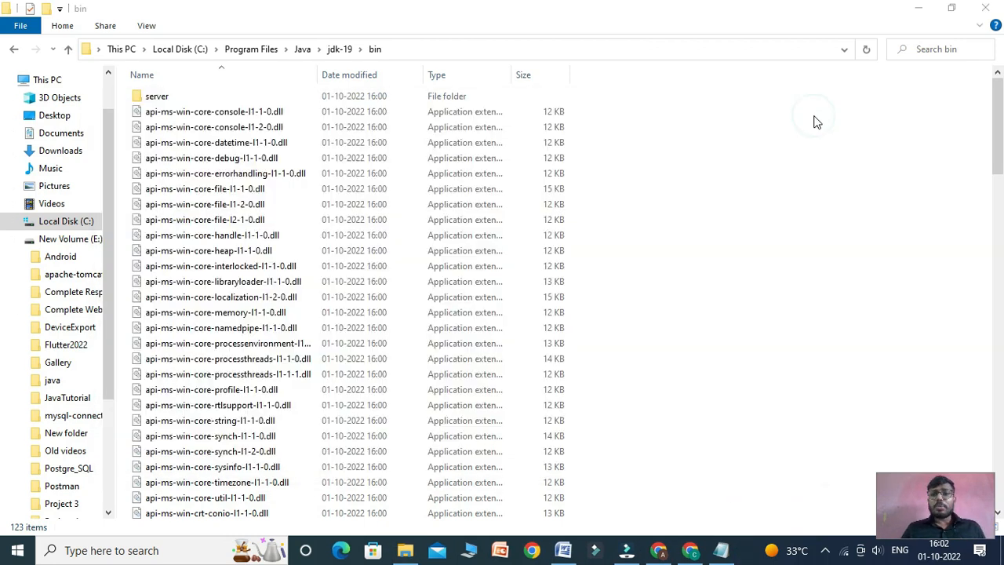
left_click(63, 117)
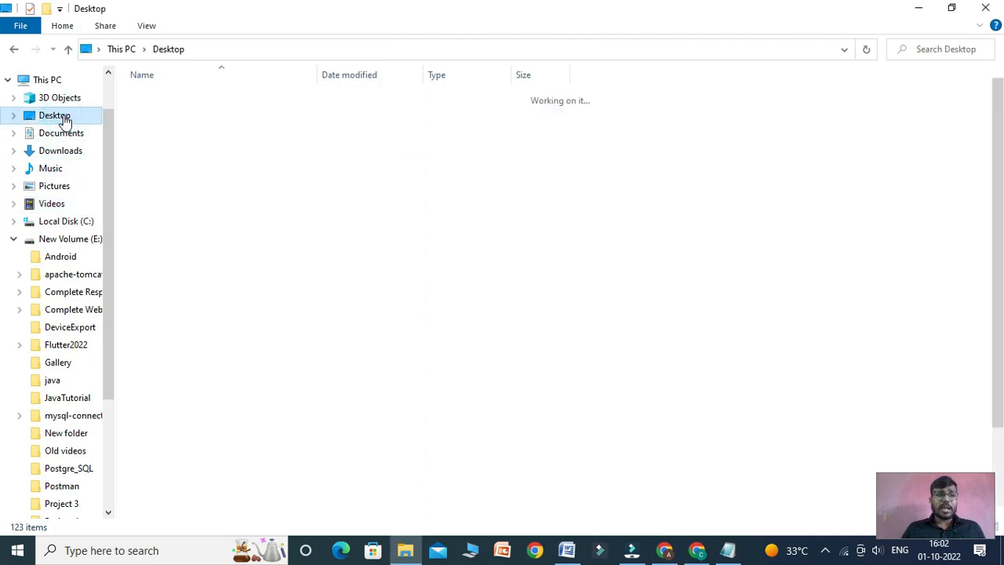
scroll(557, 400, "down", 1)
scroll(555, 400, "down", 2)
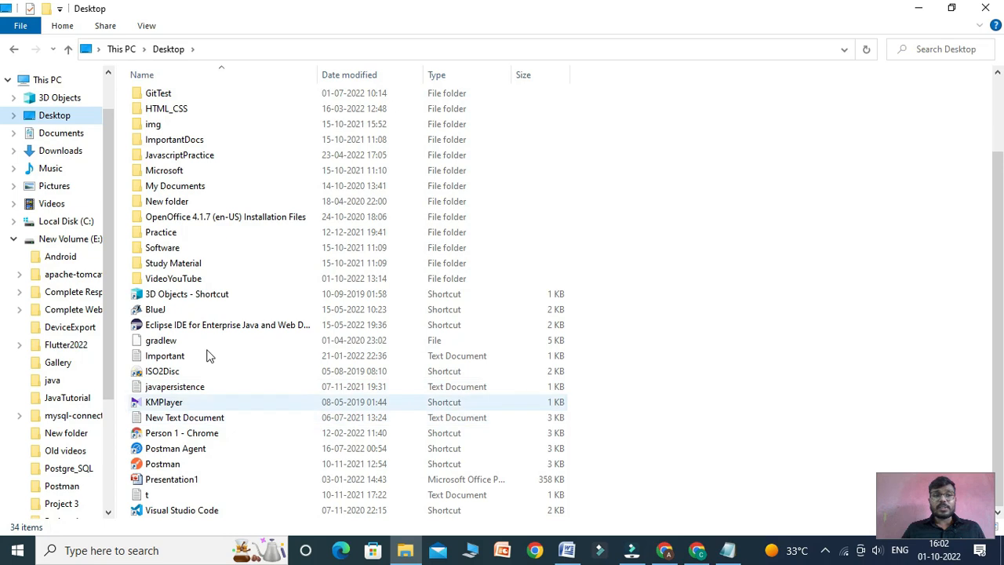
Open the JavaTutorial folder on New Volume (E:)
left_click(48, 80)
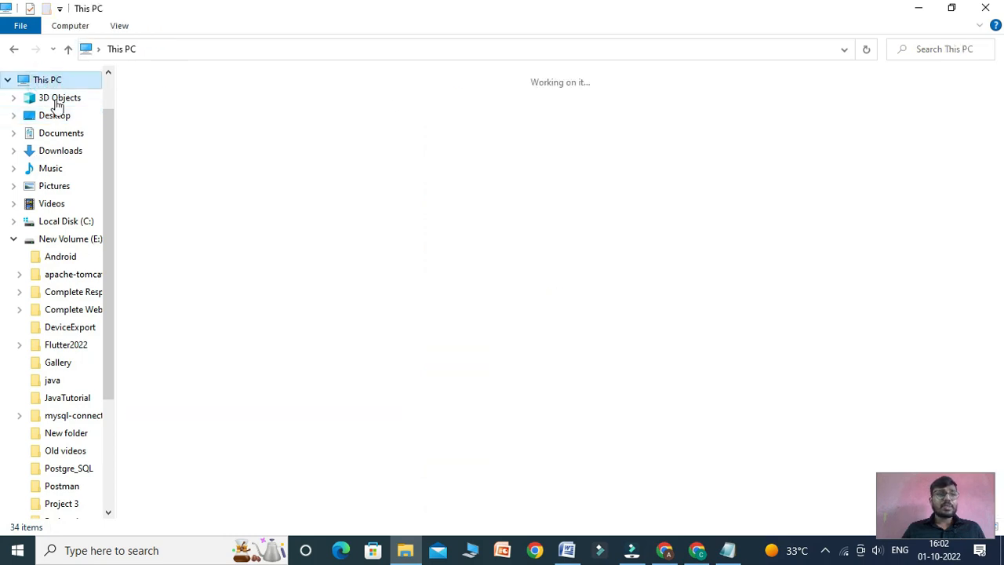
double_click(630, 225)
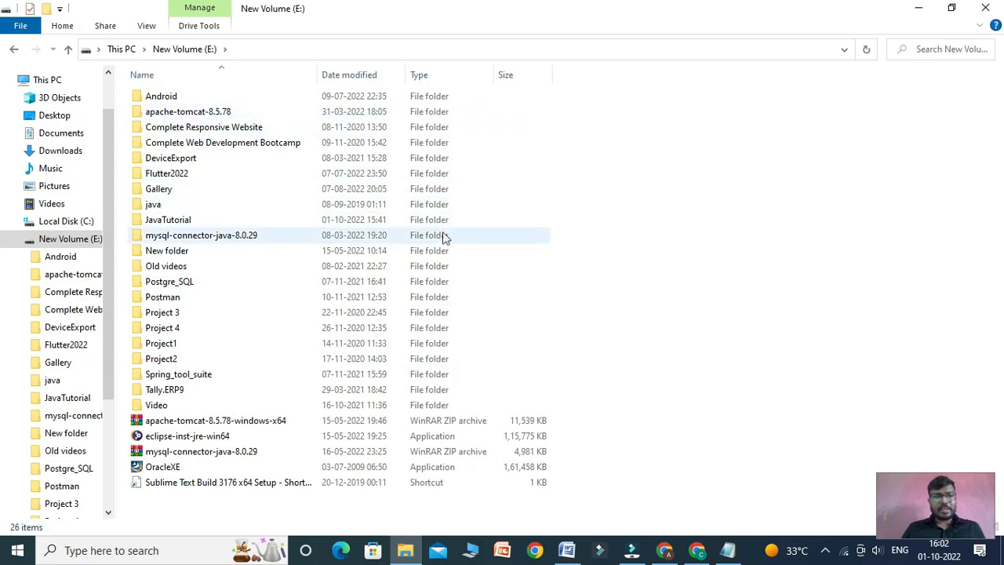
double_click(167, 223)
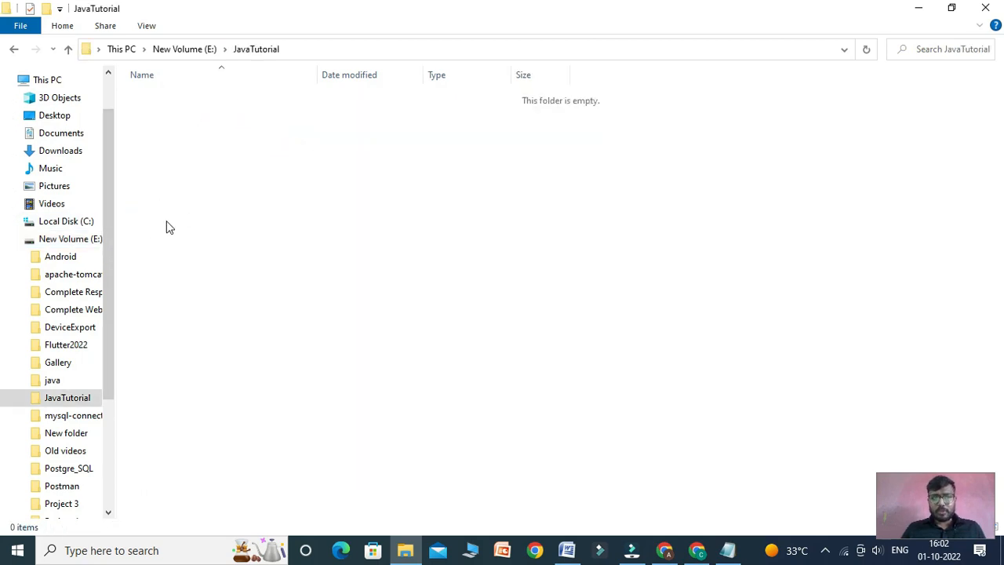
right_click(275, 135)
left_click(204, 145)
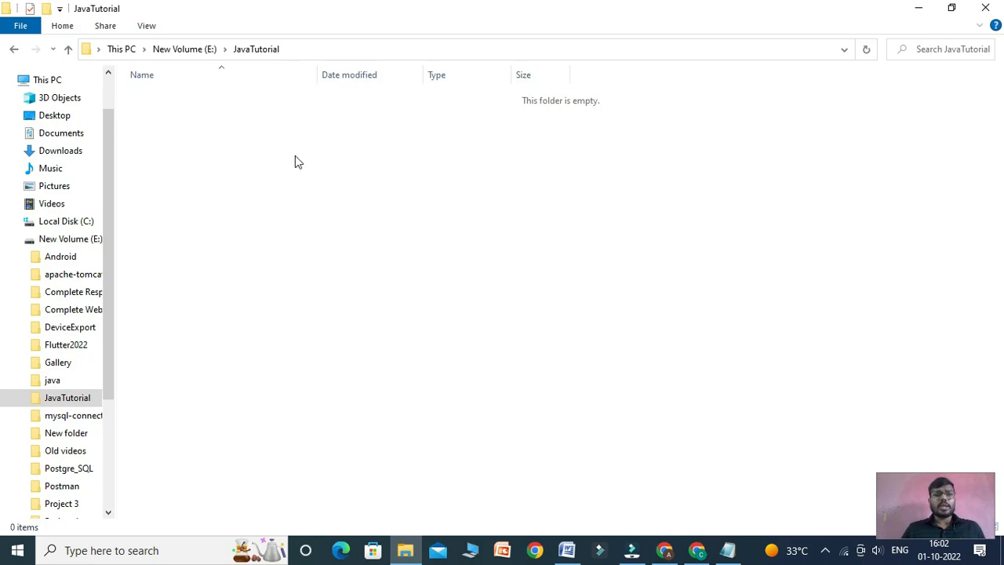
right_click(295, 156)
left_click(224, 152)
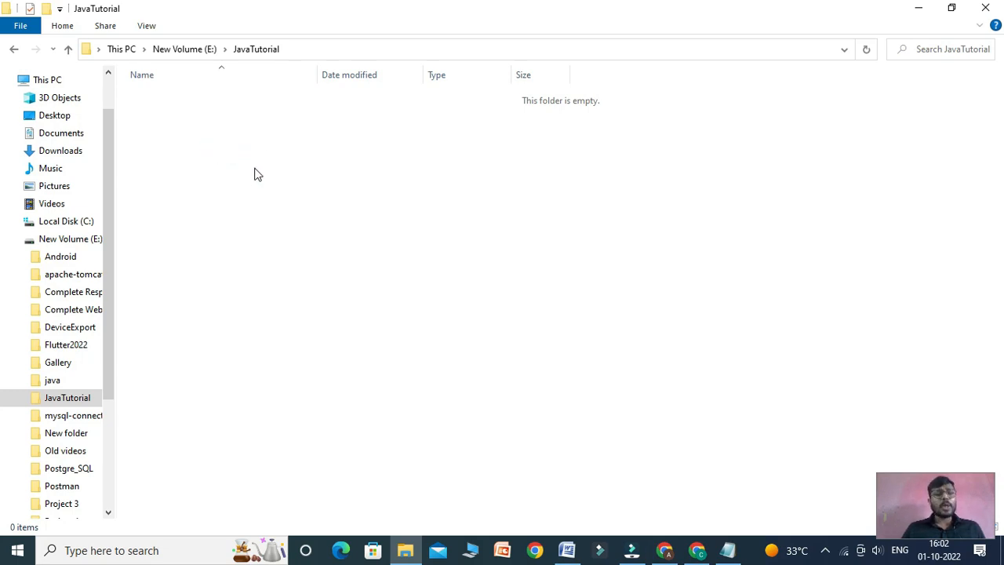
Create a new text document named FirstProgram in the JavaTutorial folder
right_click(306, 166)
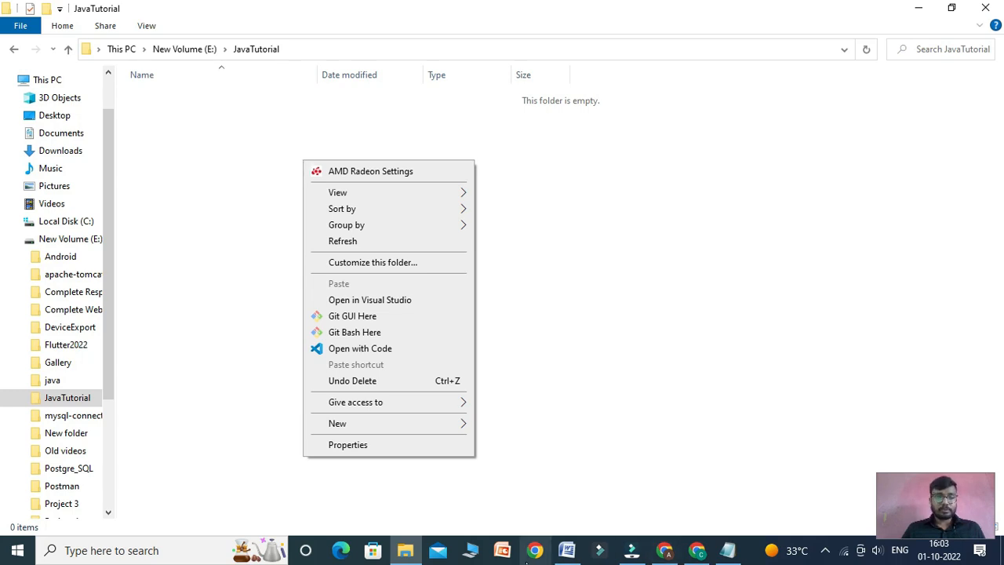
mouse_move(427, 423)
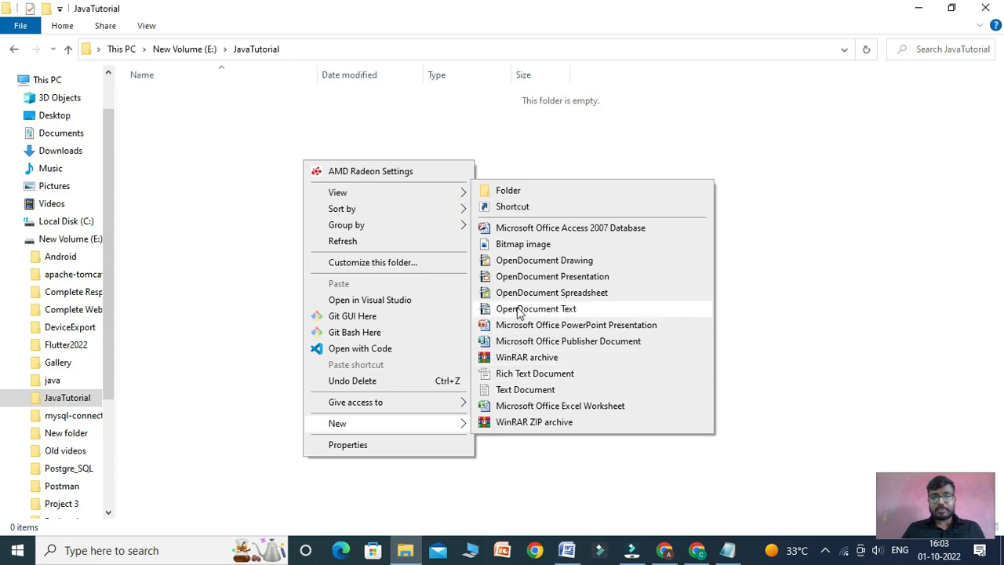
left_click(529, 392)
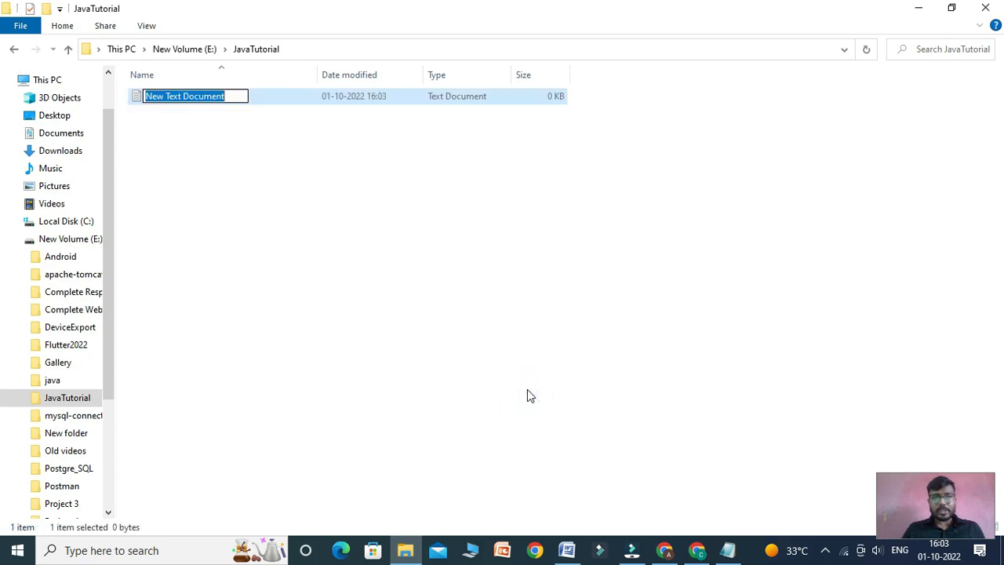
type("F")
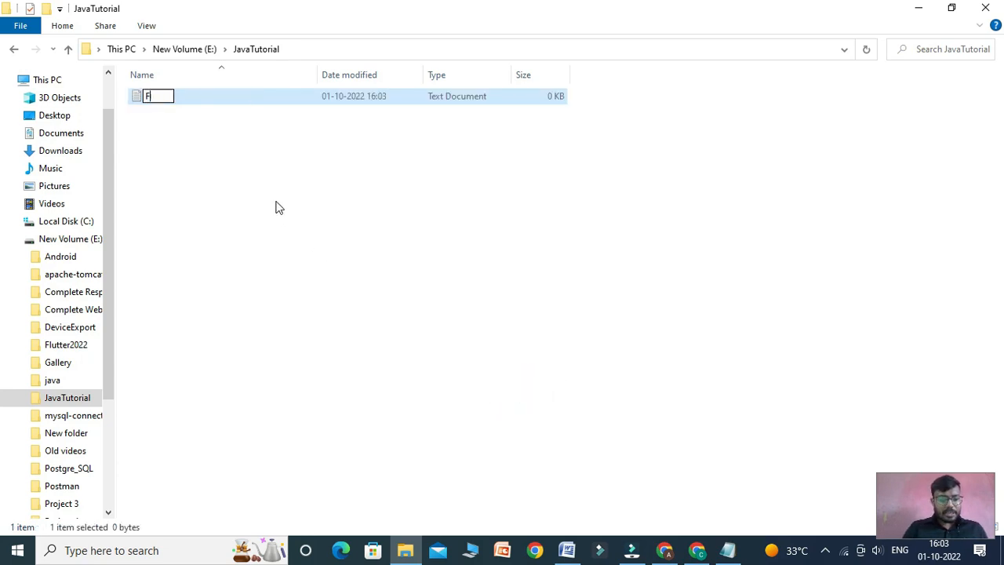
type("iesrt")
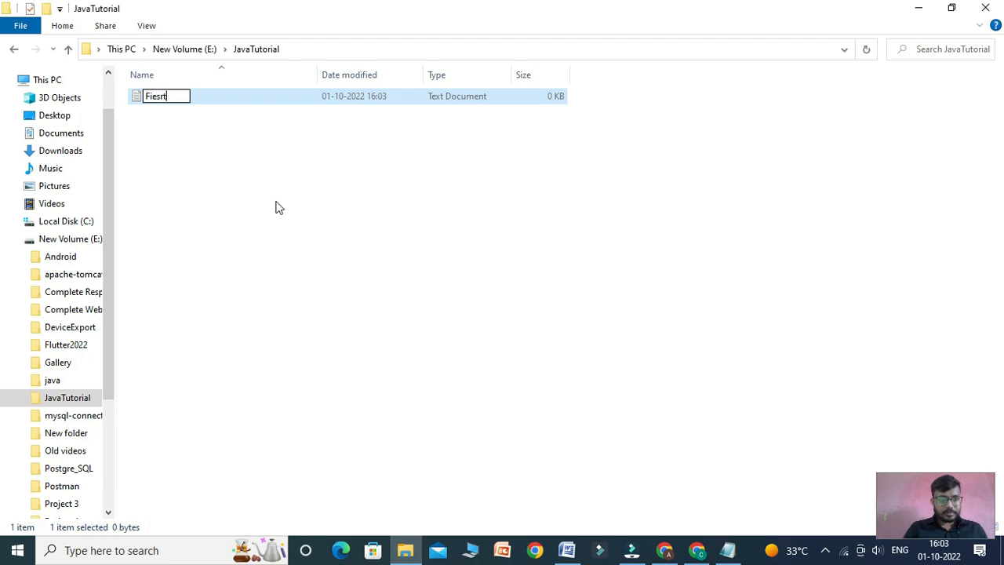
key("BackSpace")
key("BackSpace")
key("BackSpace")
key("BackSpace")
type("rst")
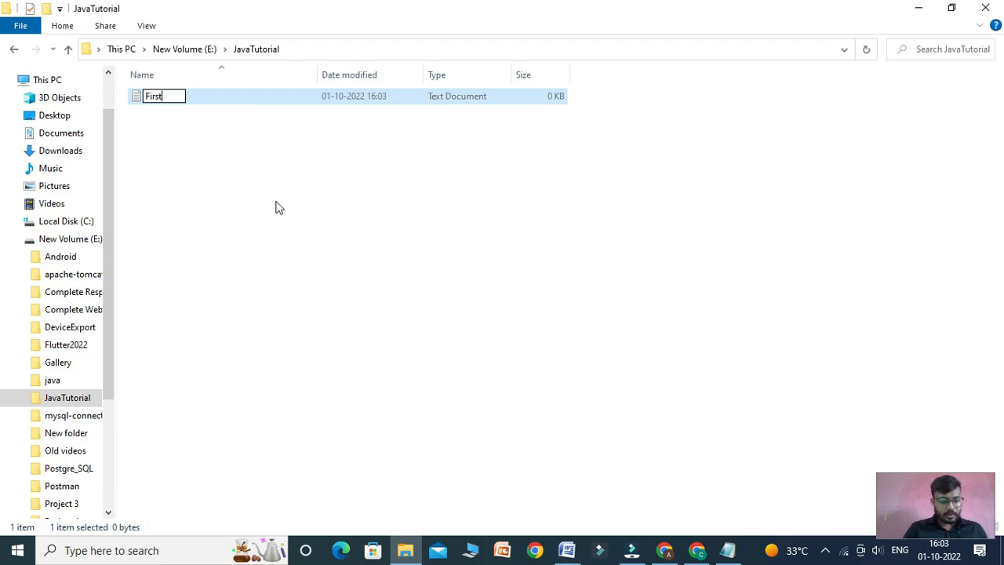
type("Program")
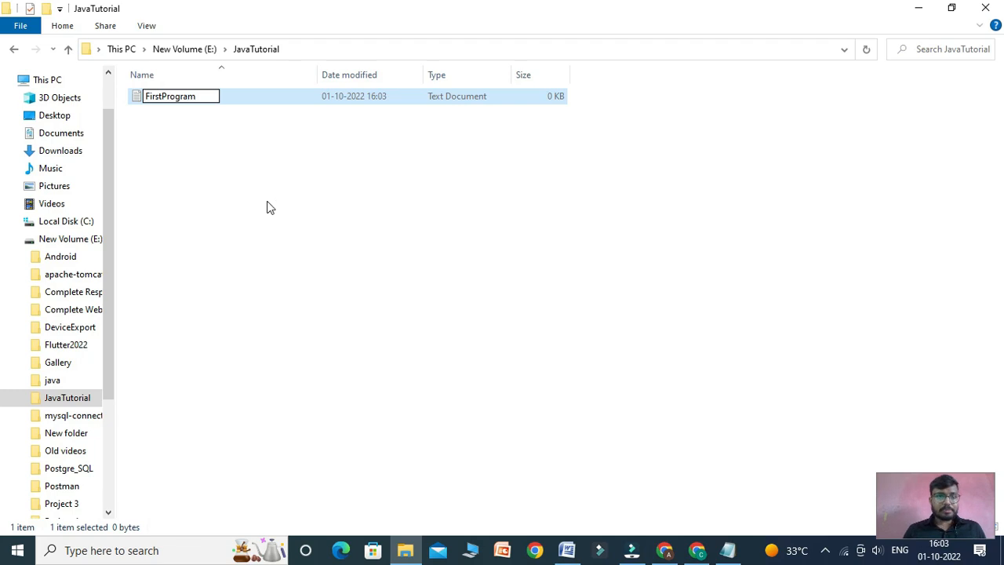
left_click(264, 192)
Open FirstProgram in a maximized Notepad window and save it as FirstProgram.java in the same folder, changing the save type from Text Documents
double_click(286, 106)
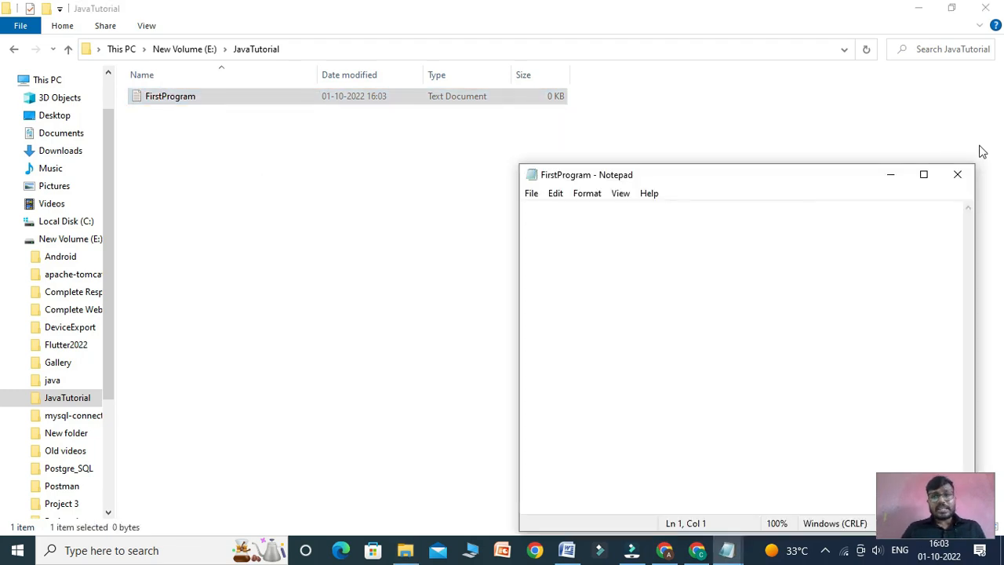
left_click(929, 174)
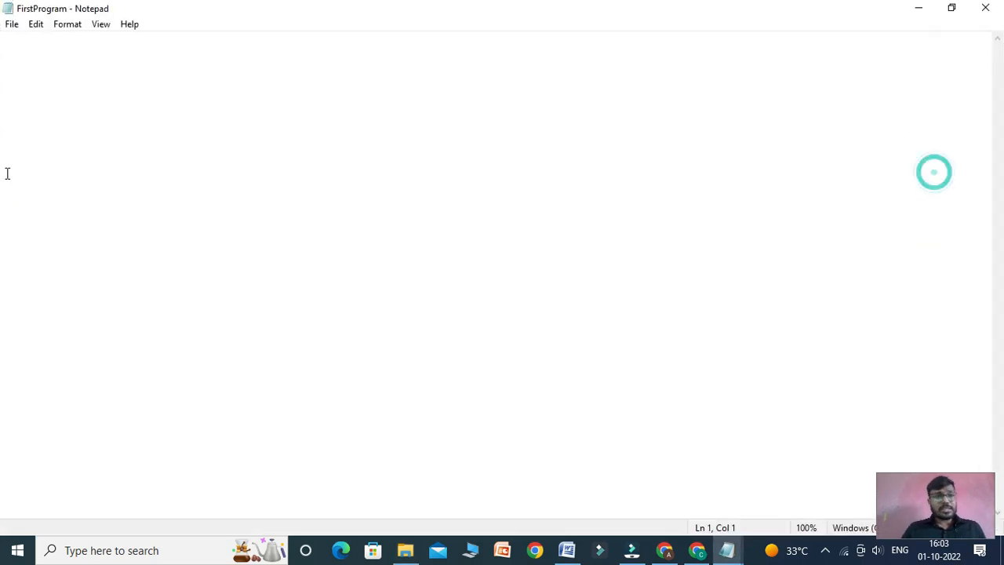
left_click(12, 23)
left_click(50, 106)
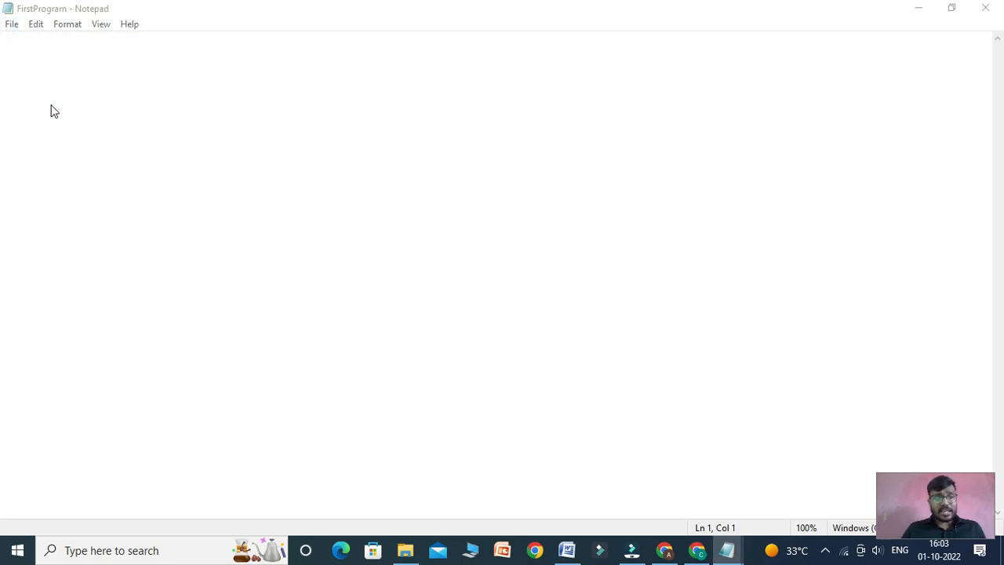
left_click(173, 309)
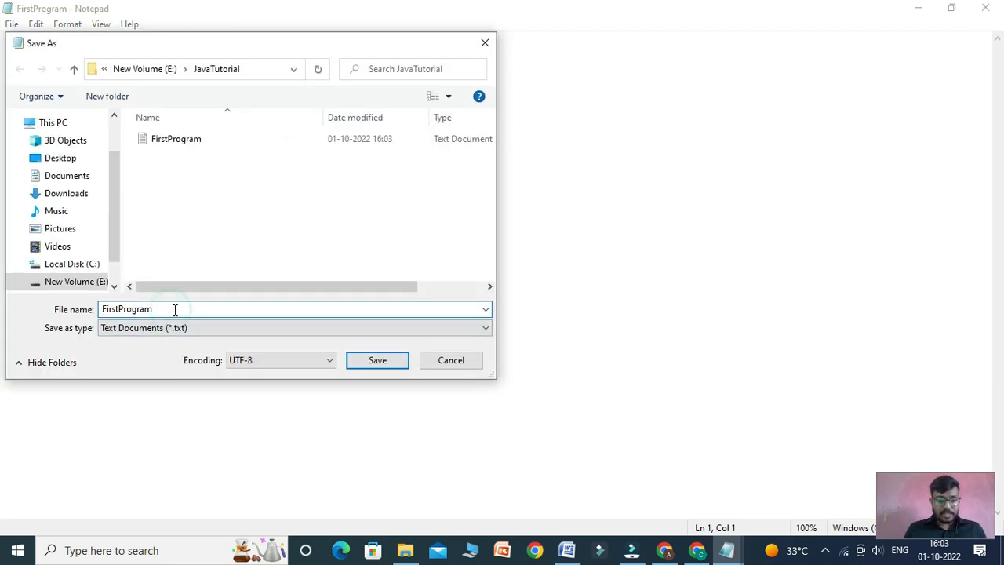
type(".java")
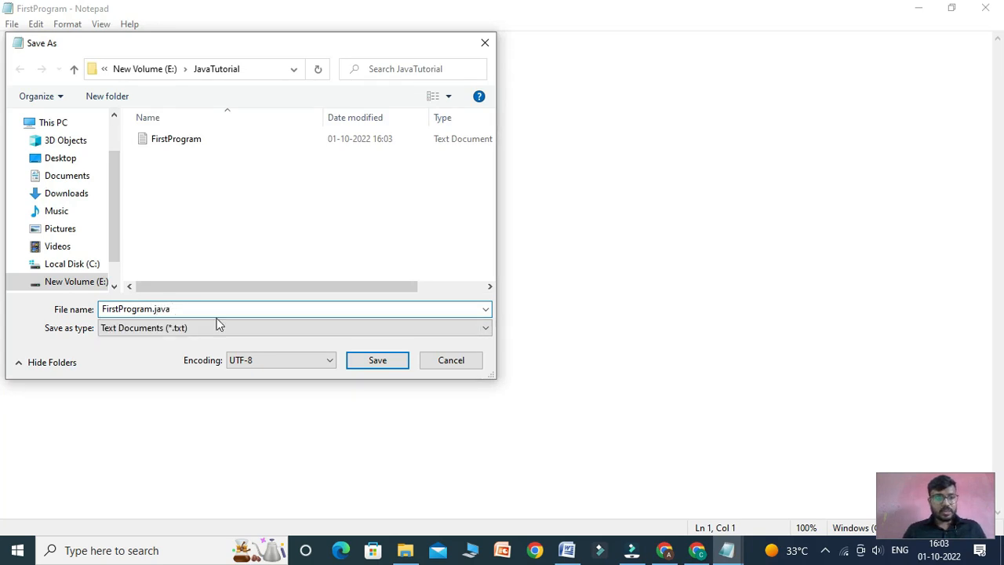
left_click(347, 328)
left_click(261, 353)
left_click(383, 360)
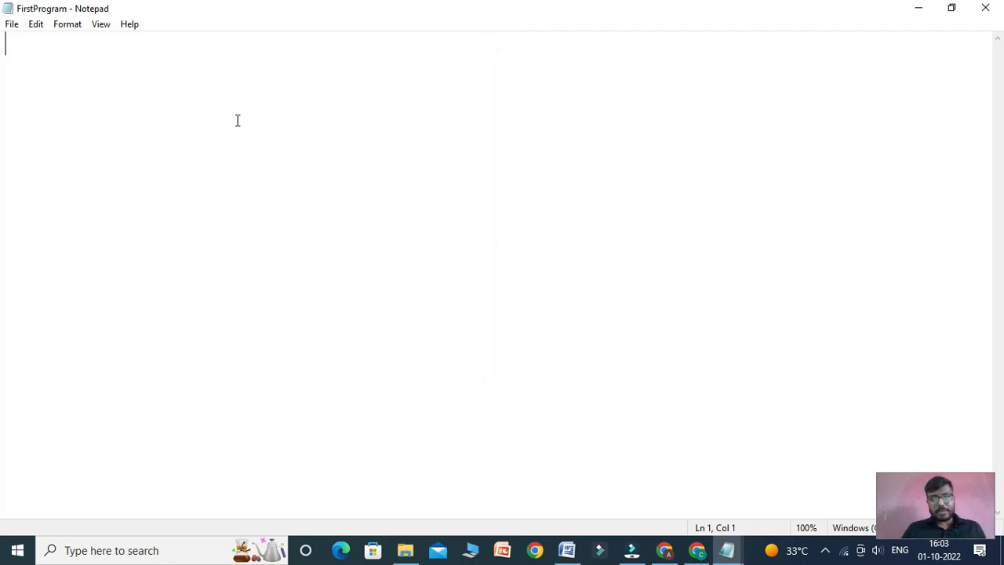
Write the class declaration "public class FirstProgram" on the first line
type("p")
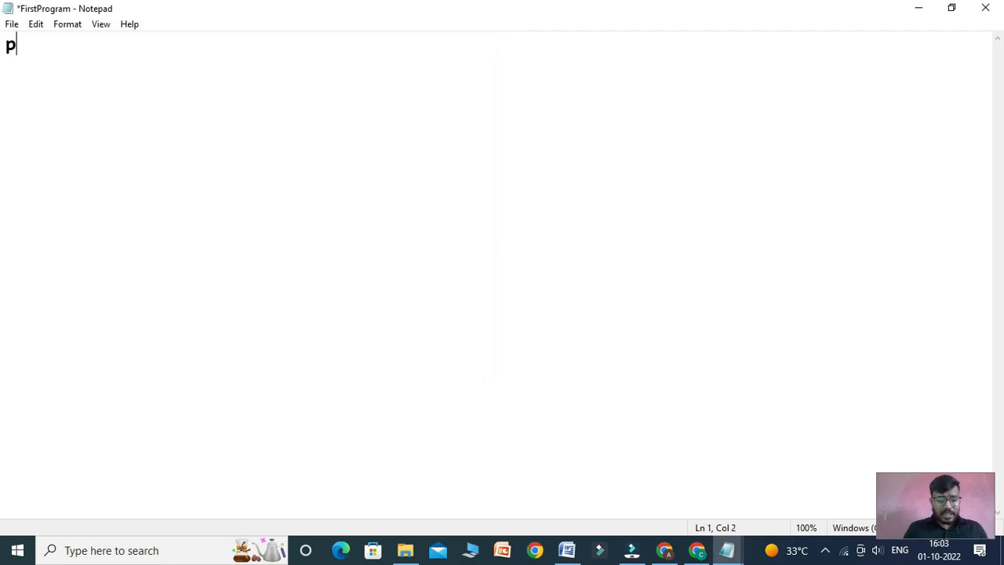
type("ucbl")
key("BackSpace")
key("BackSpace")
key("BackSpace")
type("b;lic")
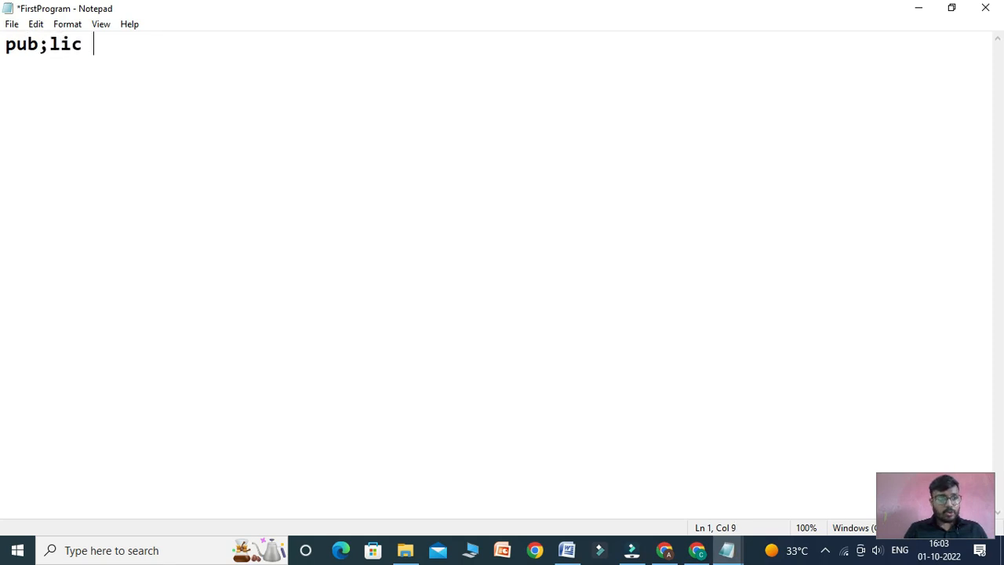
key("BackSpace")
key("BackSpace")
key("BackSpace")
key("BackSpace")
type("lic")
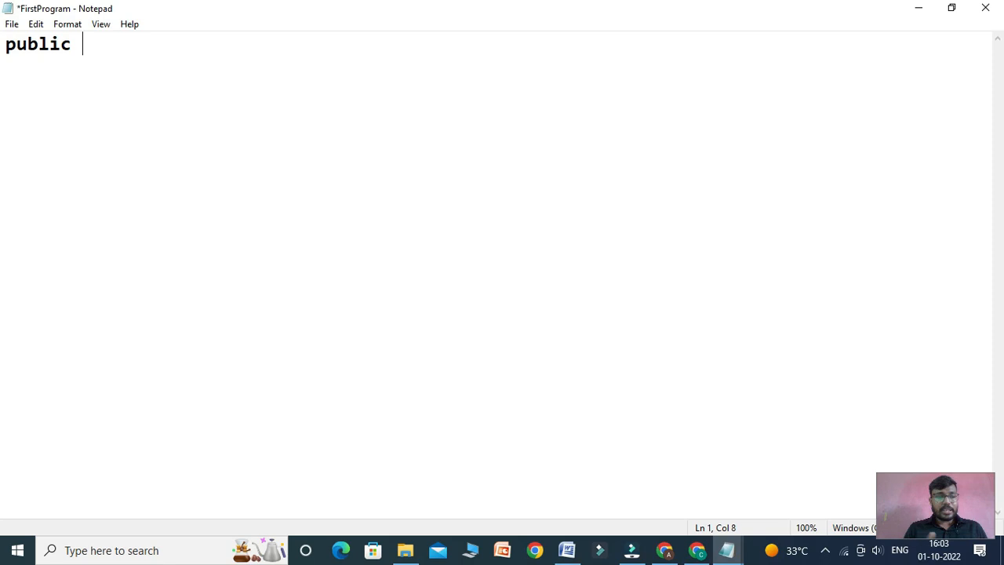
type("class ")
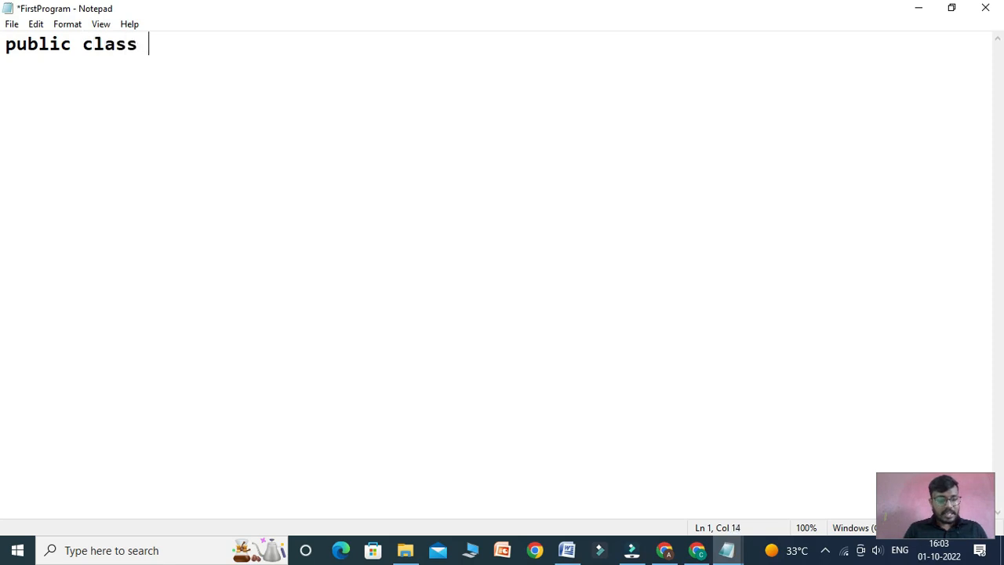
type("First")
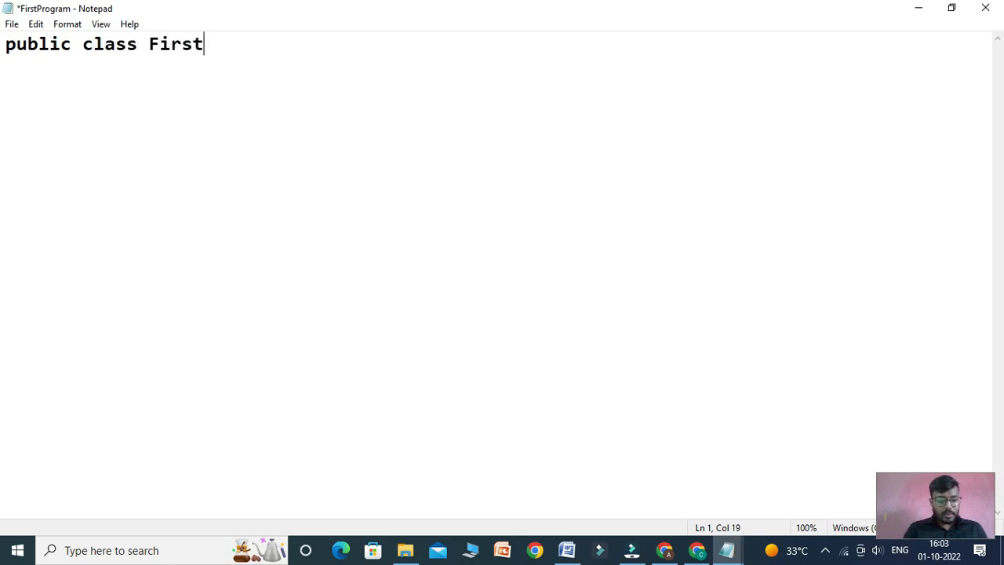
type("Program")
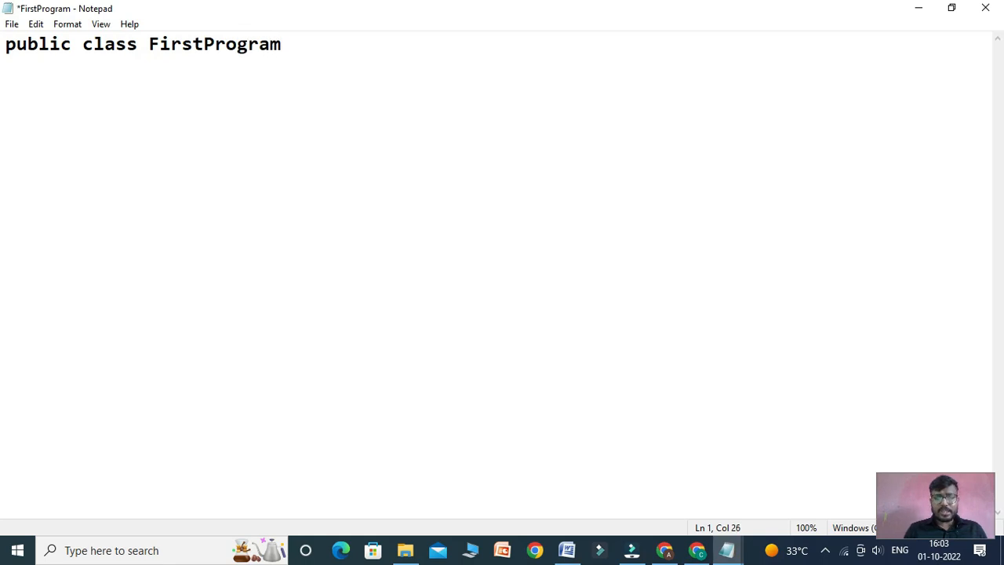
Add opening and closing braces on separate lines below the class declaration, with an empty line between them
key("Return")
type("{}")
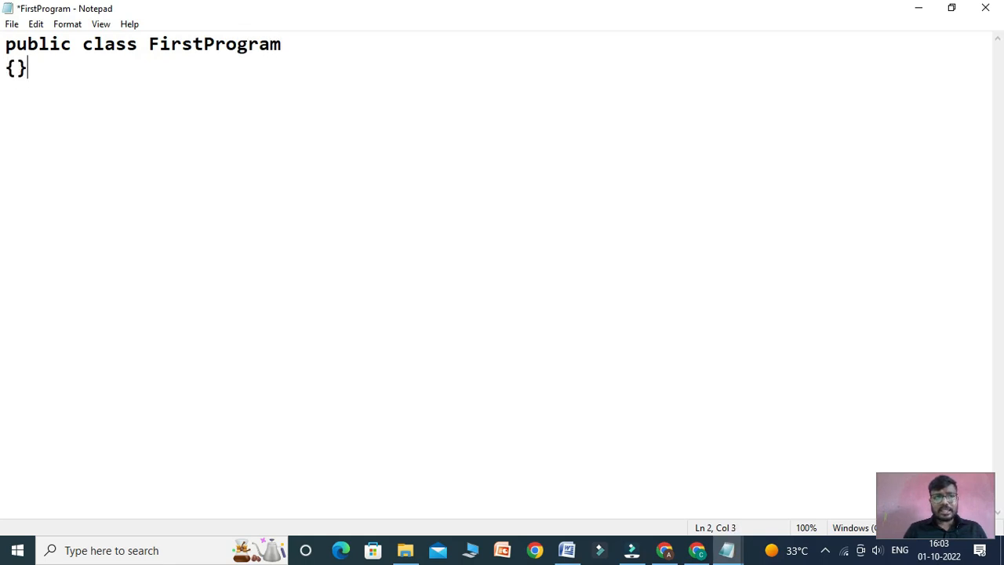
key("Left")
key("Return")
key("Return")
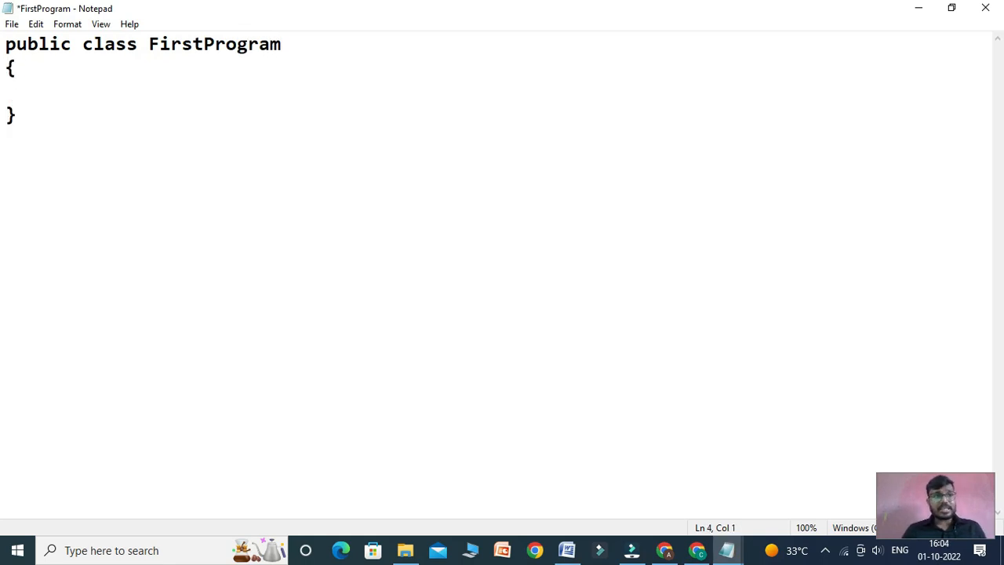
Inside the class braces, add the method "public static void main(String args[])" with an empty braced body
left_click(41, 90)
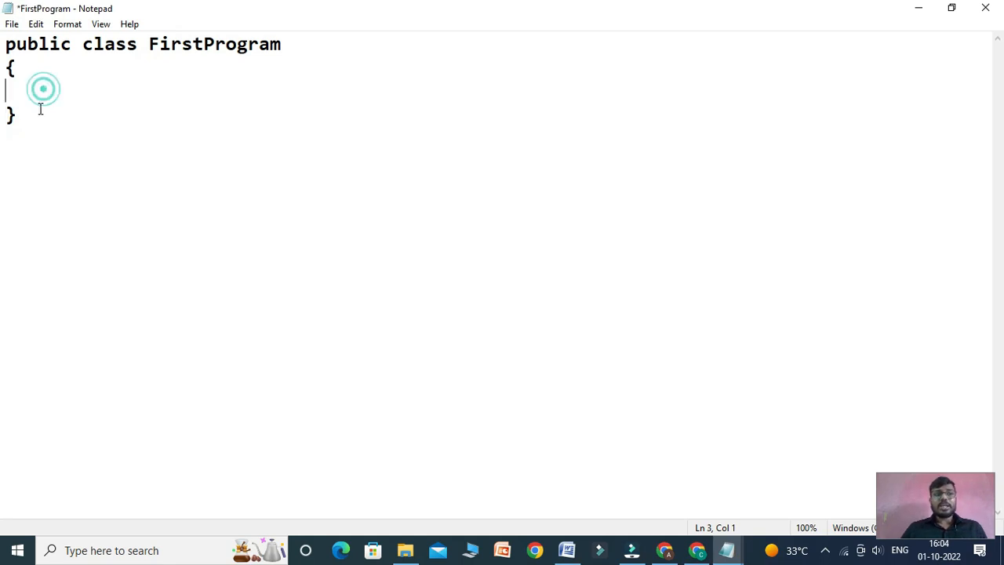
type("public")
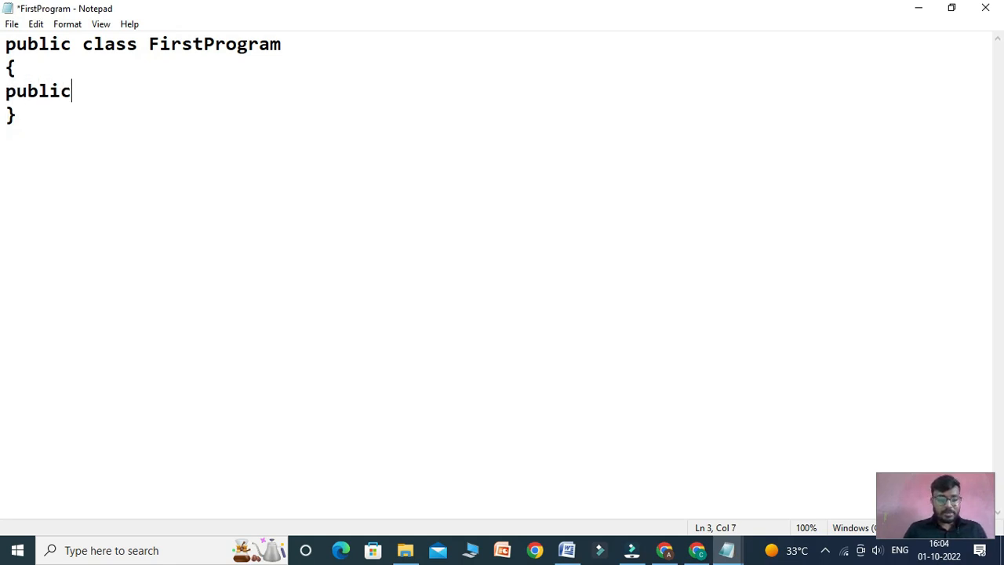
type(" static o")
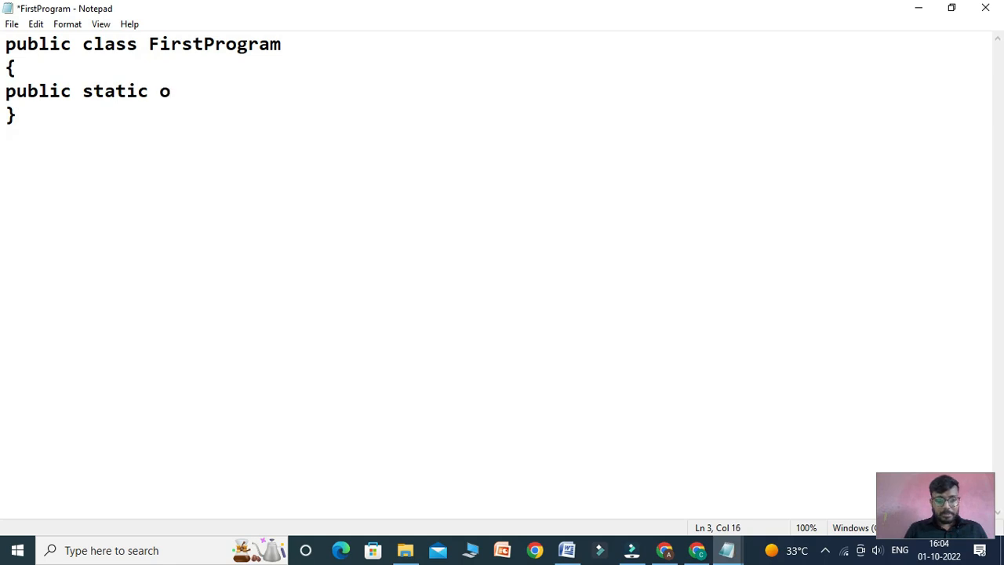
key("BackSpace")
type("v")
type("oid main")
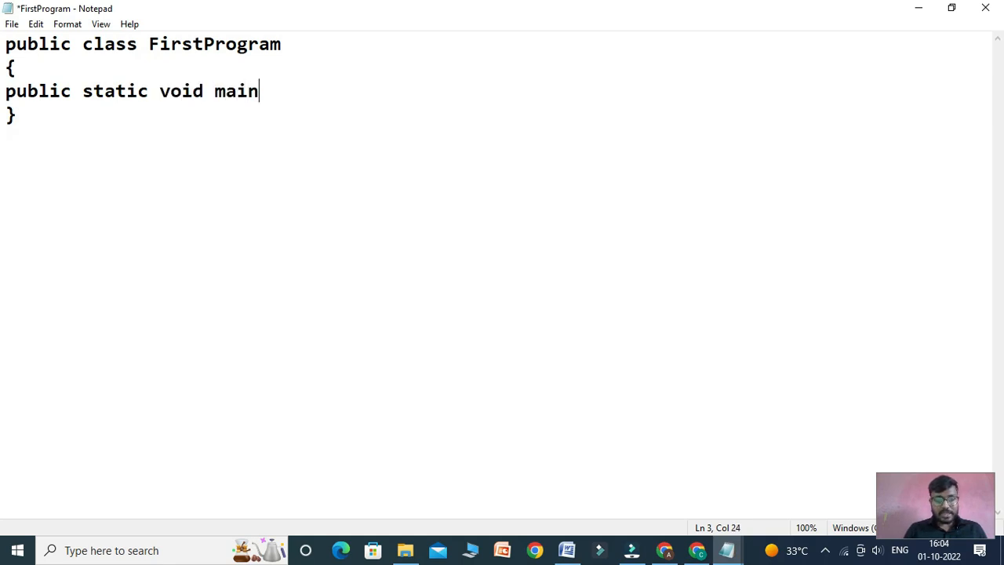
type("()String a")
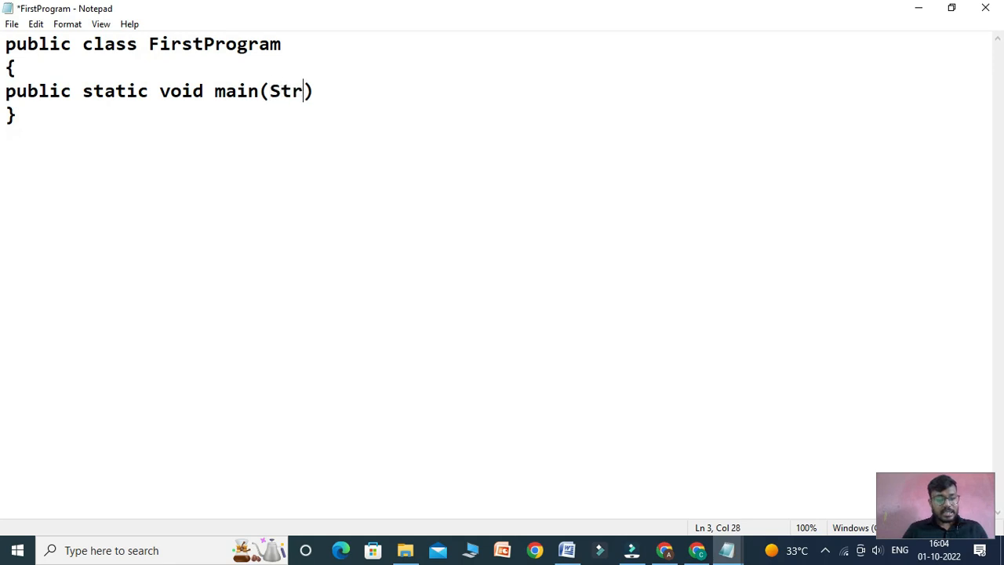
type("rgs")
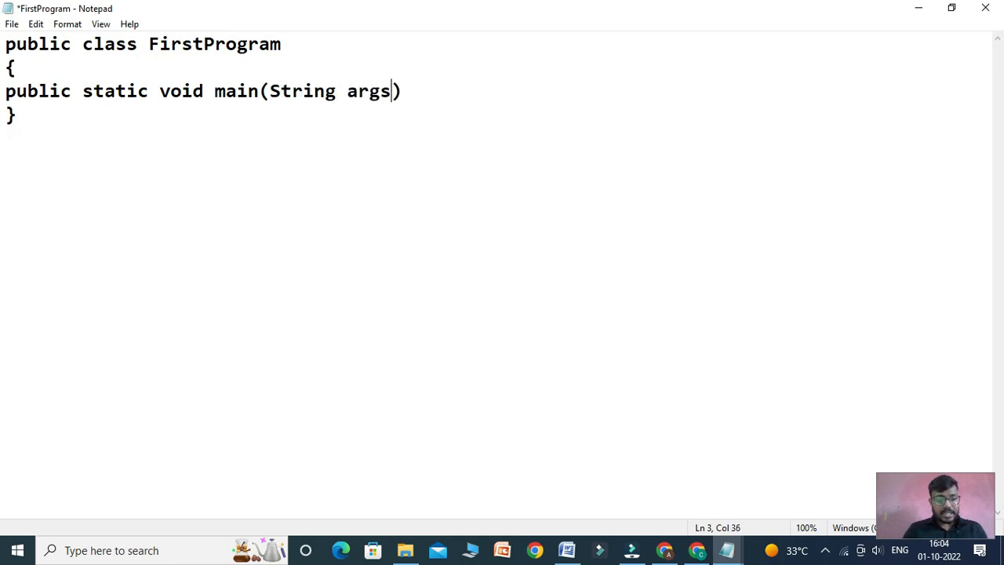
type("[])")
key("Return")
type("{}")
key("Return")
key("Return")
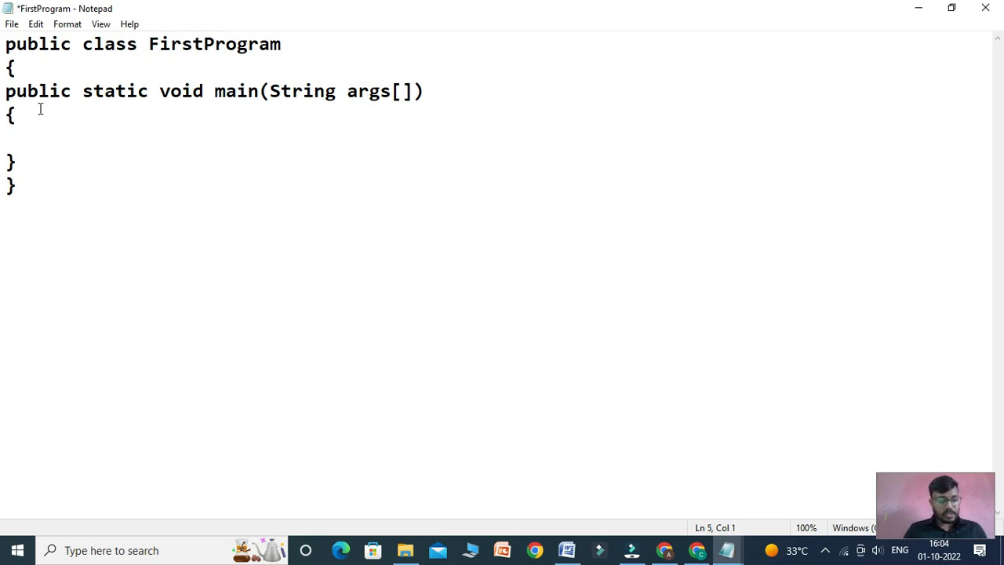
Add the statement System.out.print("Hello Chalk and Slate"); to the main method body and save the file
type("Syste")
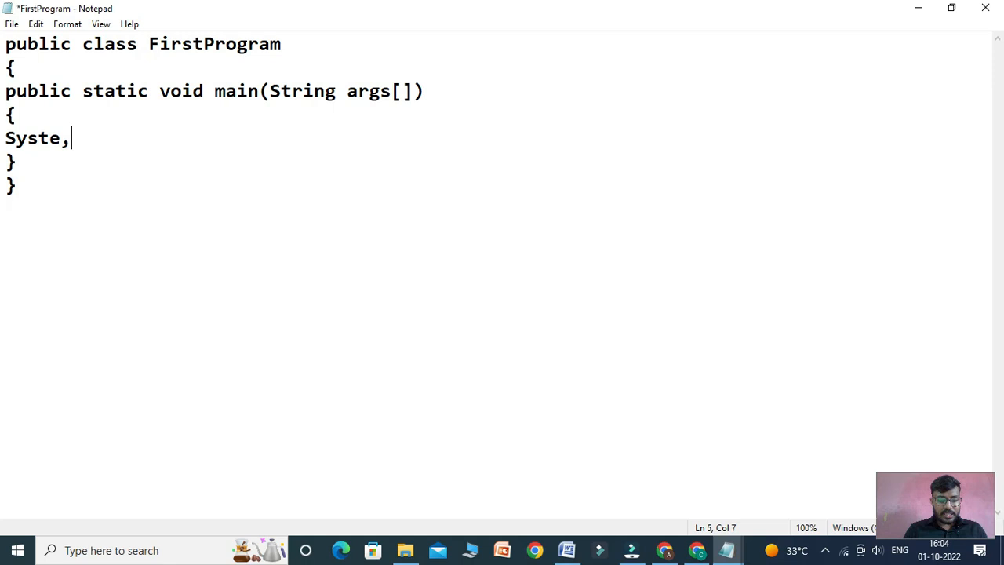
type("m.out")
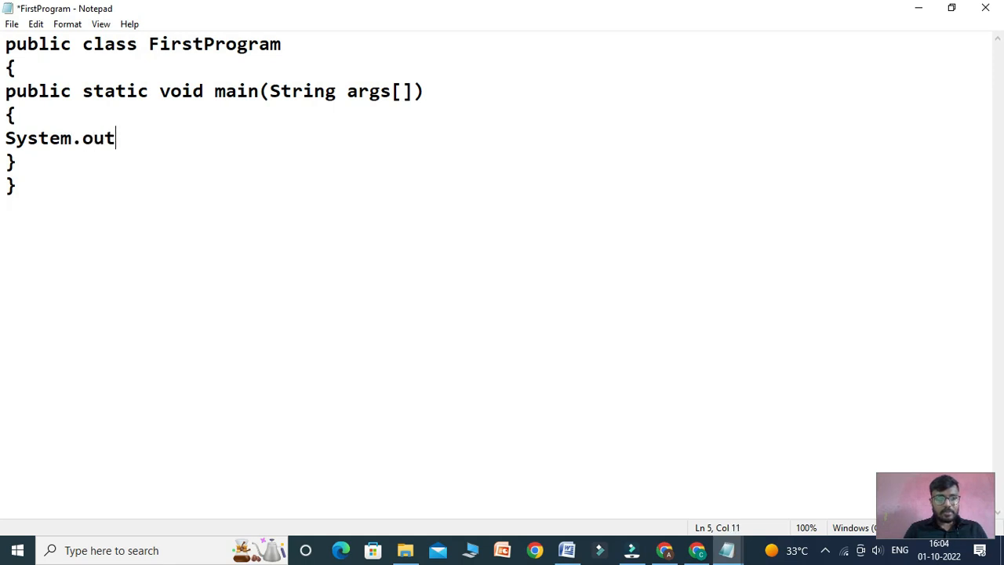
type(".print")
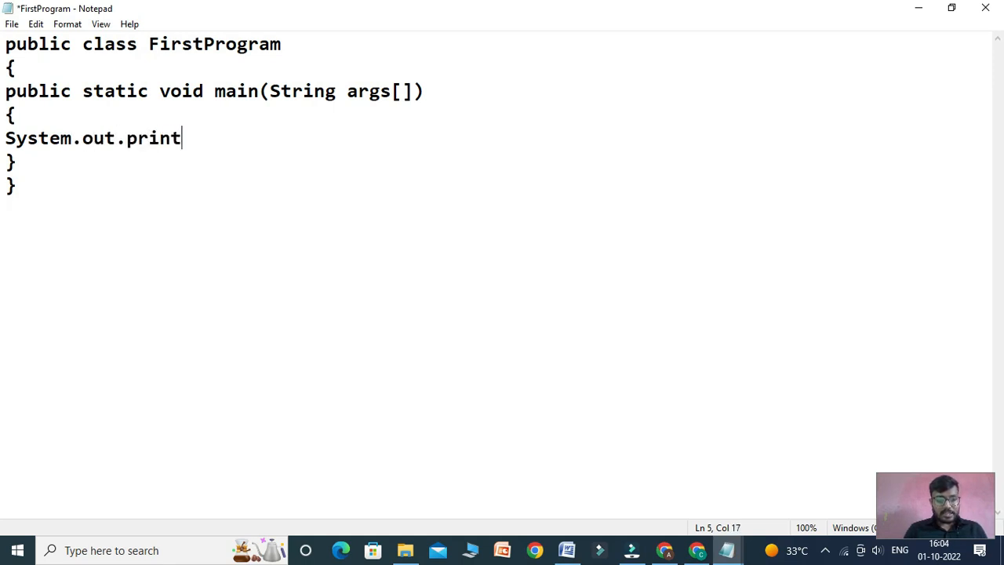
type("(\"\")")
key("Left")
type("\"\"")
key("Left")
type("Hello Chalk and Slate")
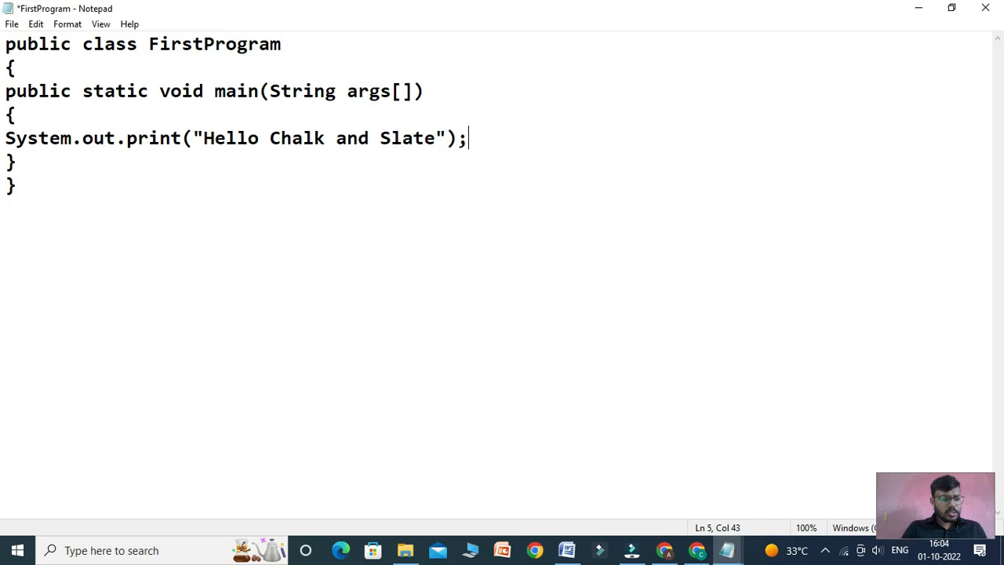
key("ctrl+s")
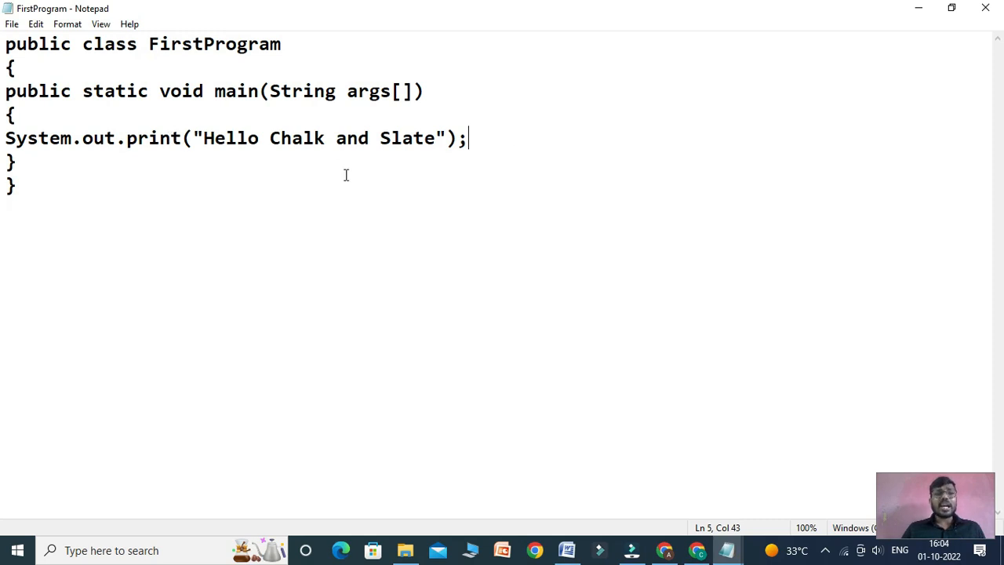
Highlight the printed message text and the whole program code to review them
left_click_drag(204, 138, 436, 140)
left_click(439, 187)
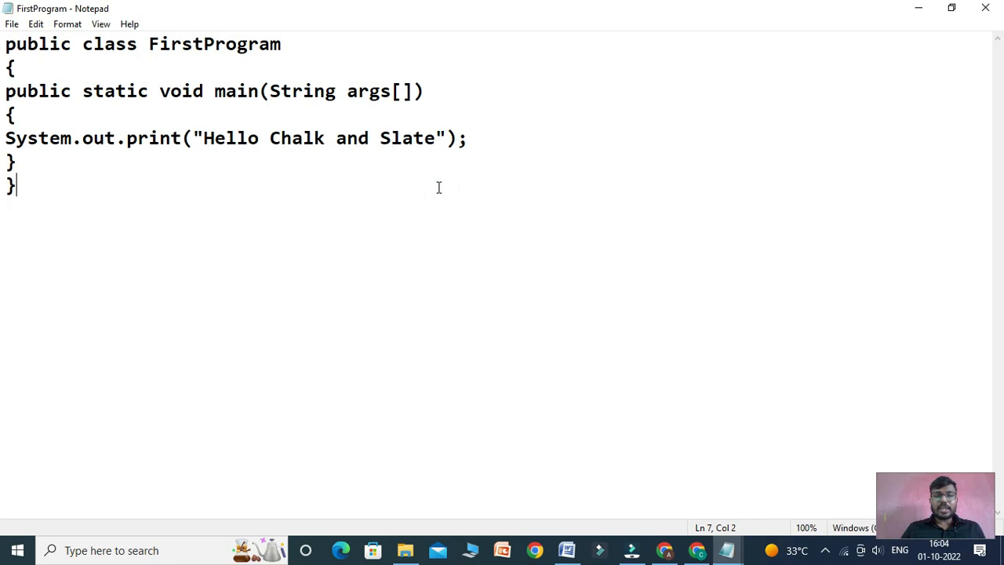
left_click_drag(42, 184, 6, 46)
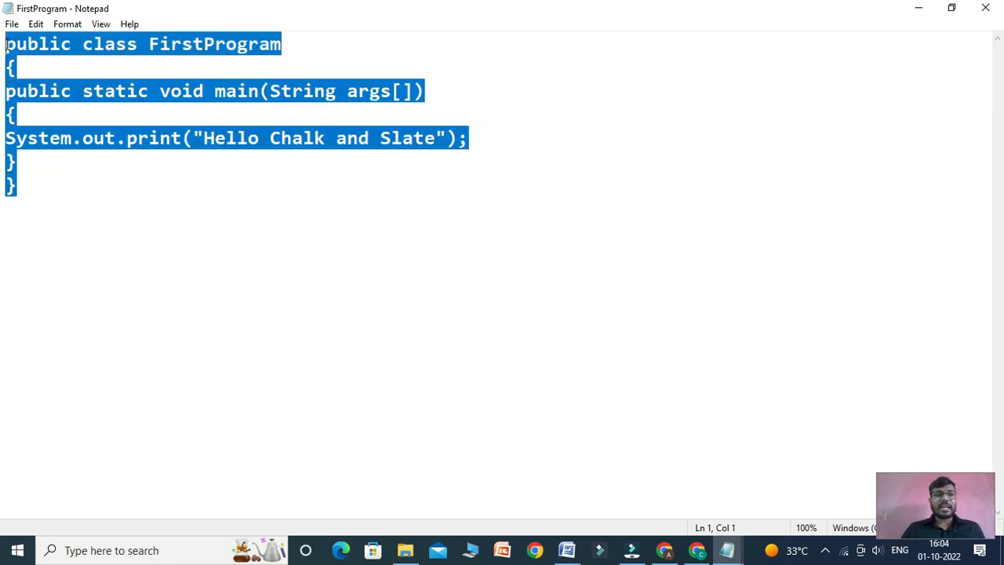
Examine the words of the printed message and the keywords and class name in the class declaration
left_click(195, 72)
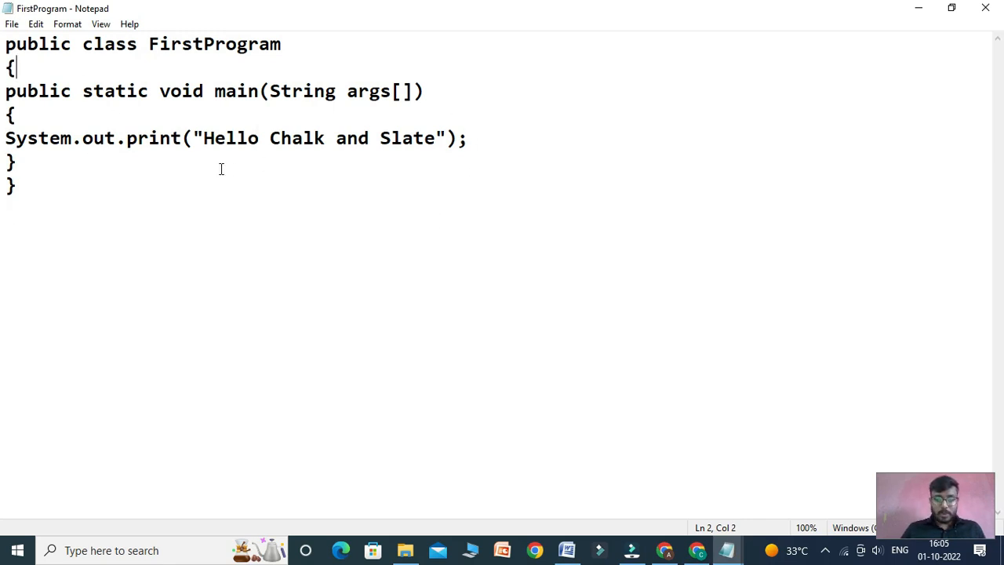
double_click(253, 141)
left_click(304, 138)
double_click(302, 140)
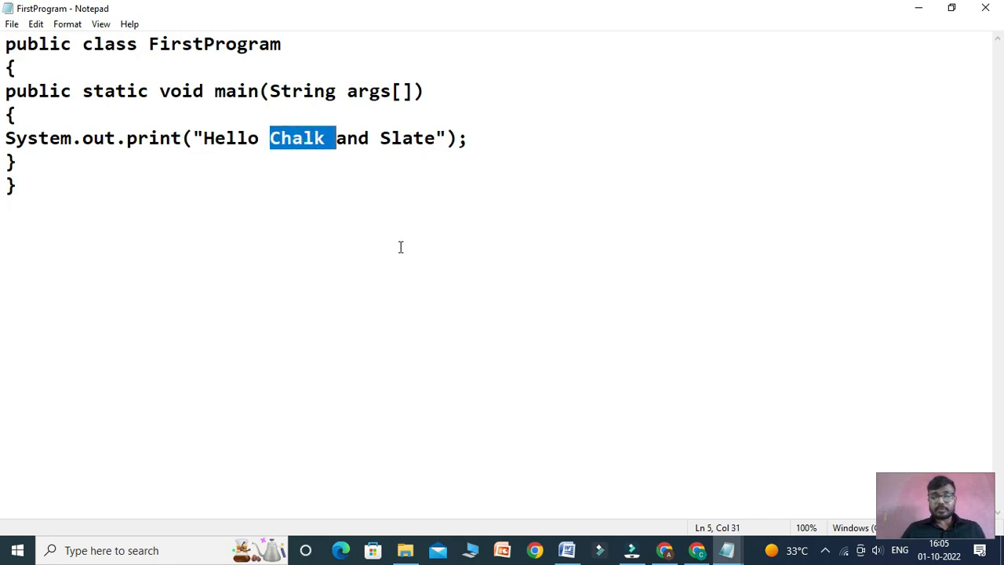
left_click(478, 137)
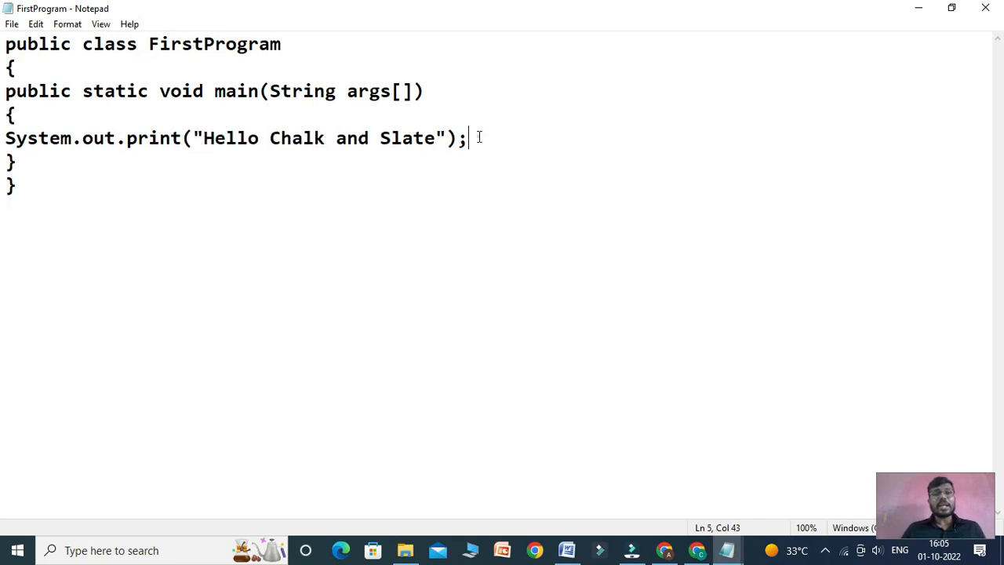
double_click(31, 47)
double_click(102, 49)
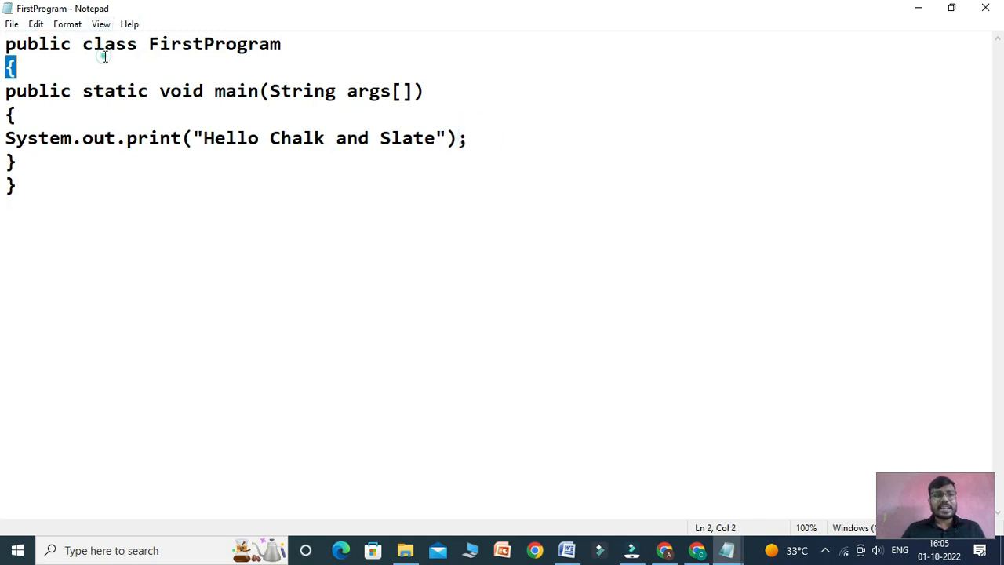
double_click(259, 47)
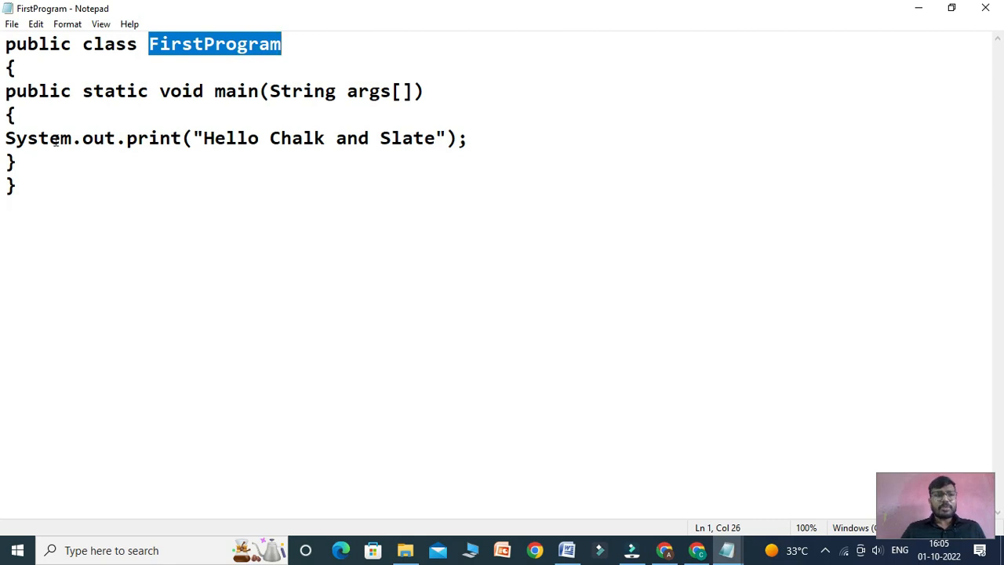
Examine the end of the System.out.print statement and highlight the whole FirstProgram code for review
left_click(22, 163)
left_click(22, 134)
left_click(479, 142)
left_click(460, 141)
left_click(444, 136)
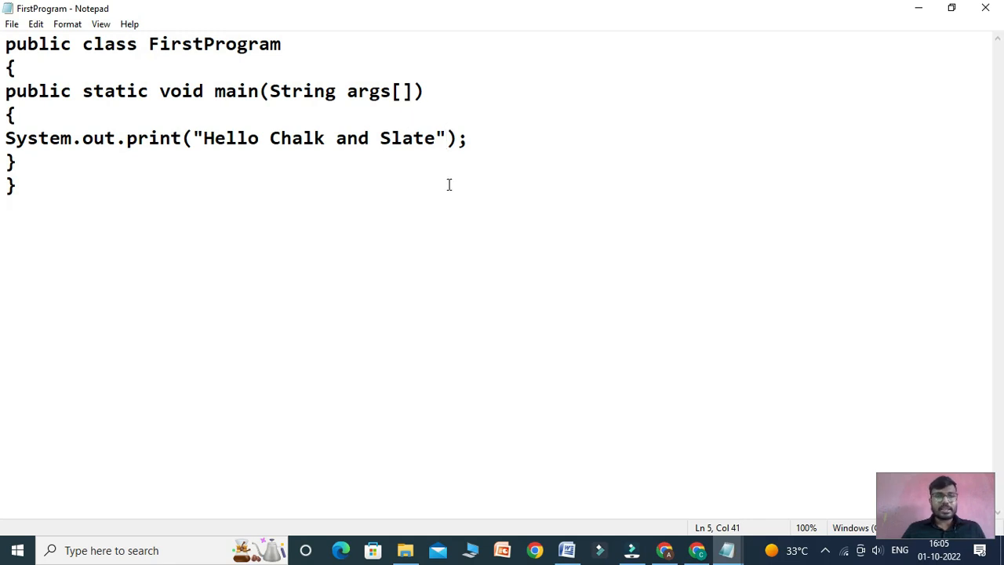
left_click(481, 144)
left_click_drag(30, 186, 8, 49)
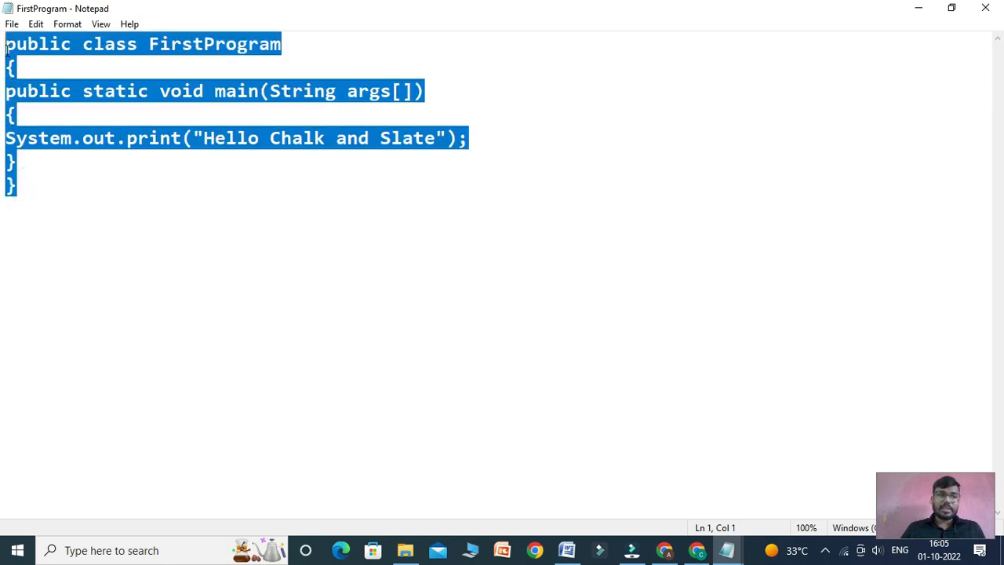
left_click(49, 122)
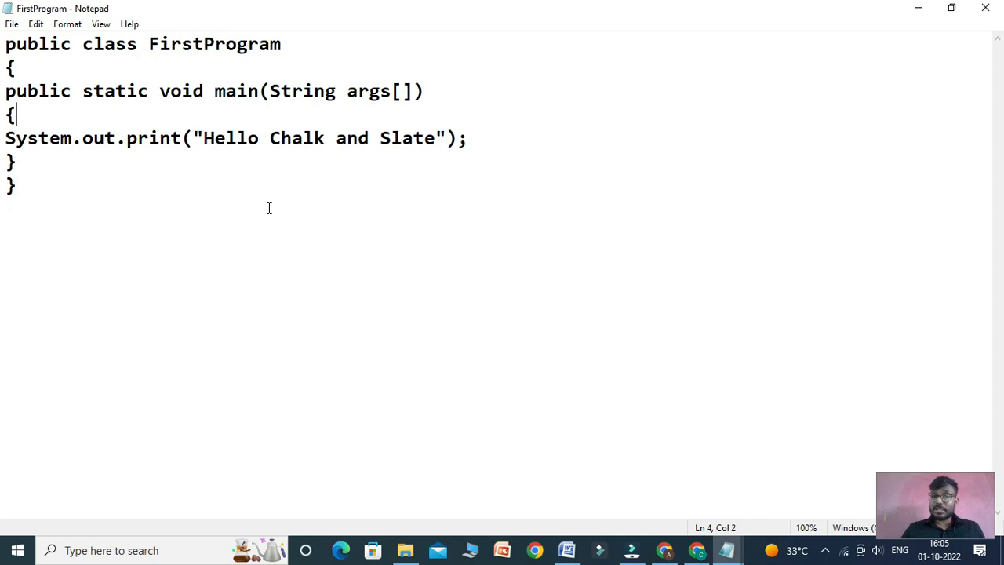
Switch to File Explorer and open the folder C:\Program Files\Java\jdk-19\bin
left_click(405, 550)
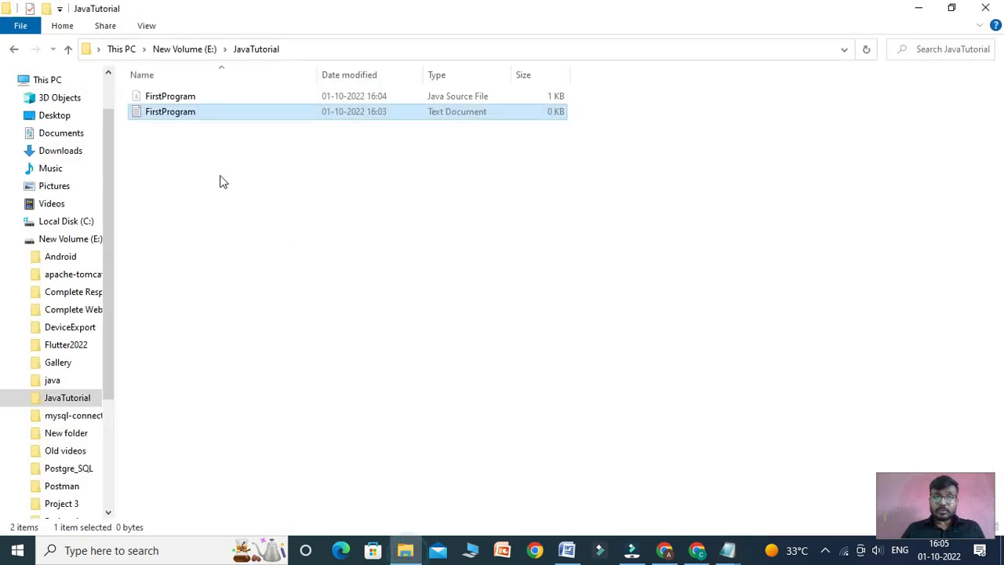
left_click(123, 52)
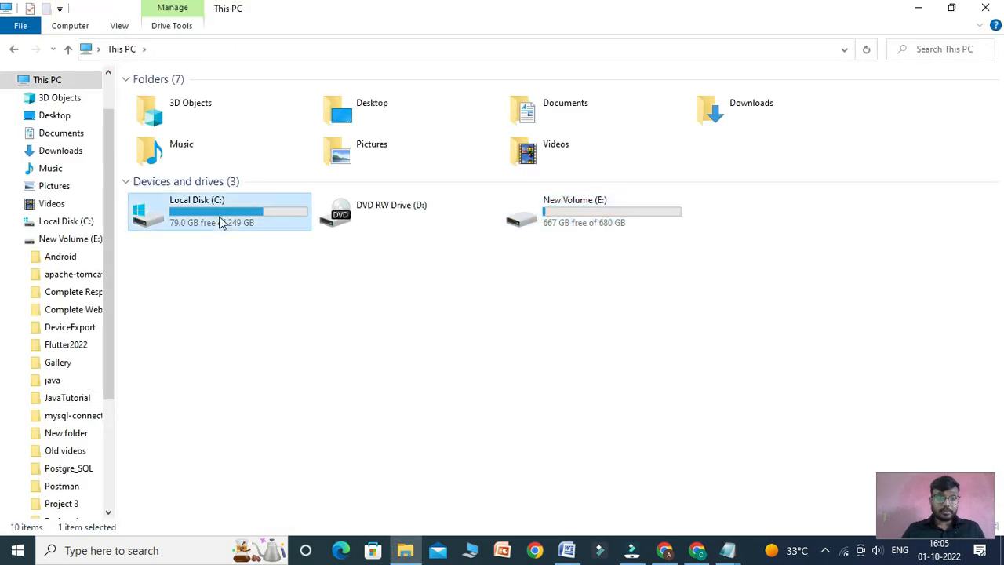
double_click(220, 218)
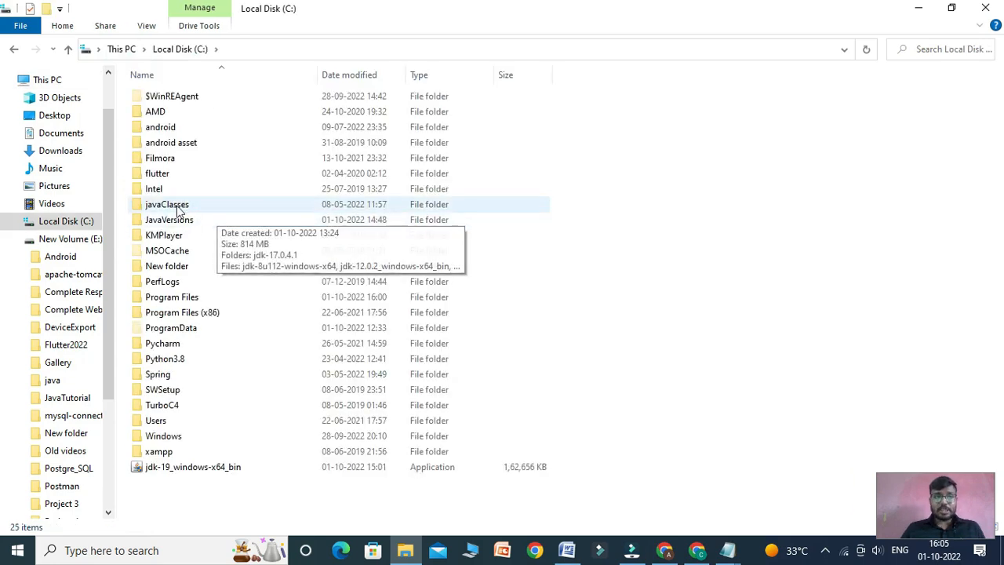
double_click(192, 300)
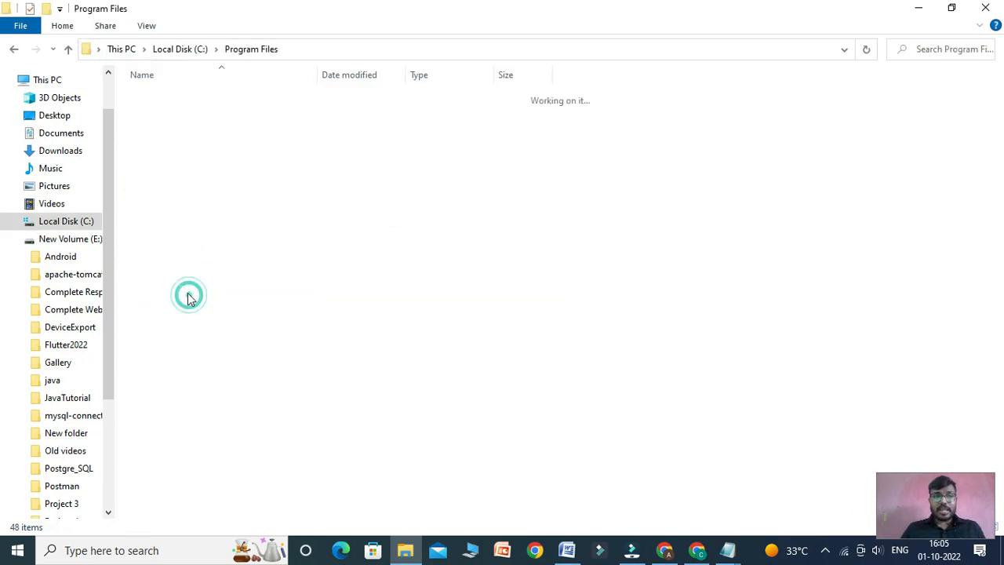
scroll(188, 251, "down", 2)
scroll(188, 259, "down", 1)
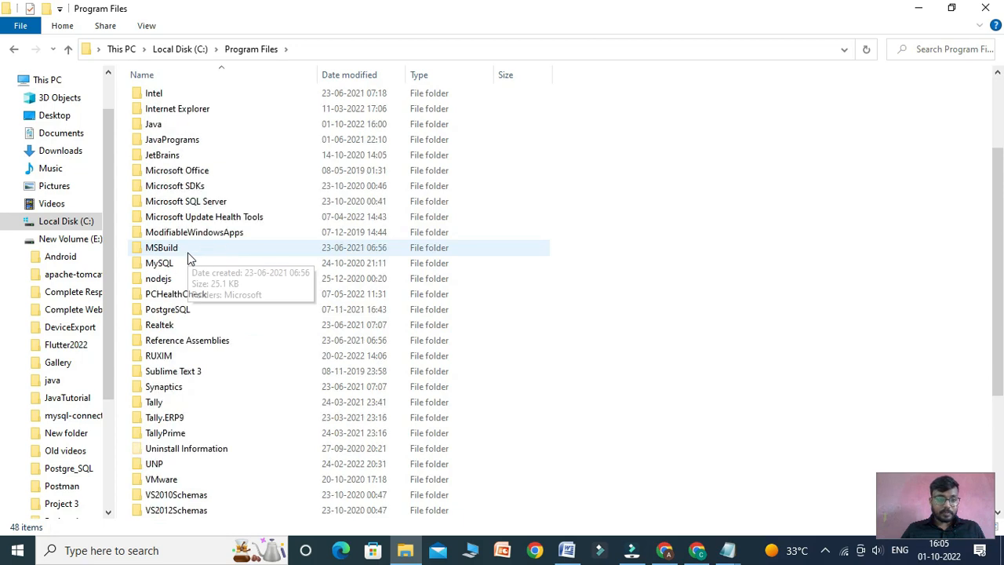
scroll(188, 257, "up", 3)
double_click(172, 255)
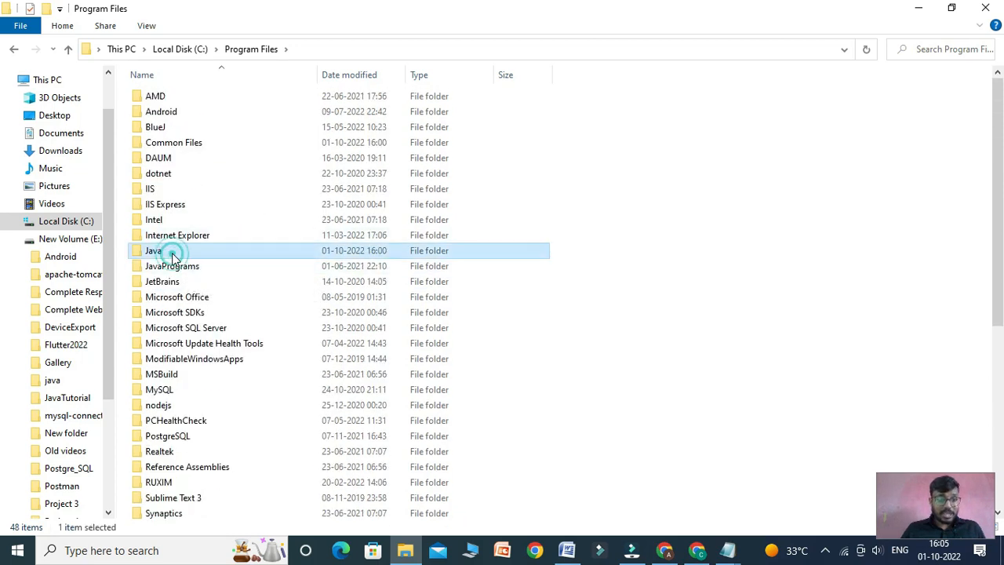
left_click(192, 96)
double_click(194, 97)
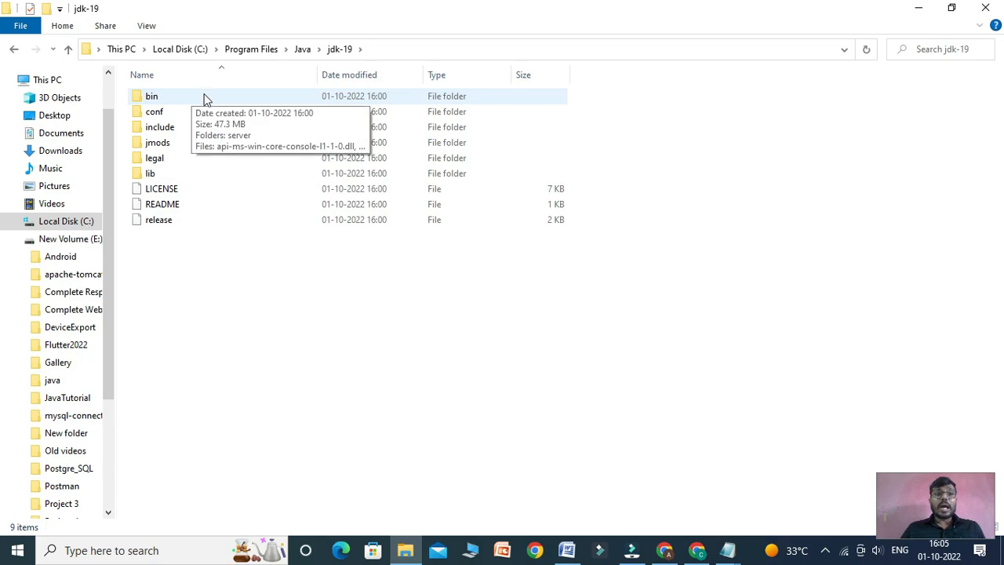
left_click(195, 102)
double_click(196, 102)
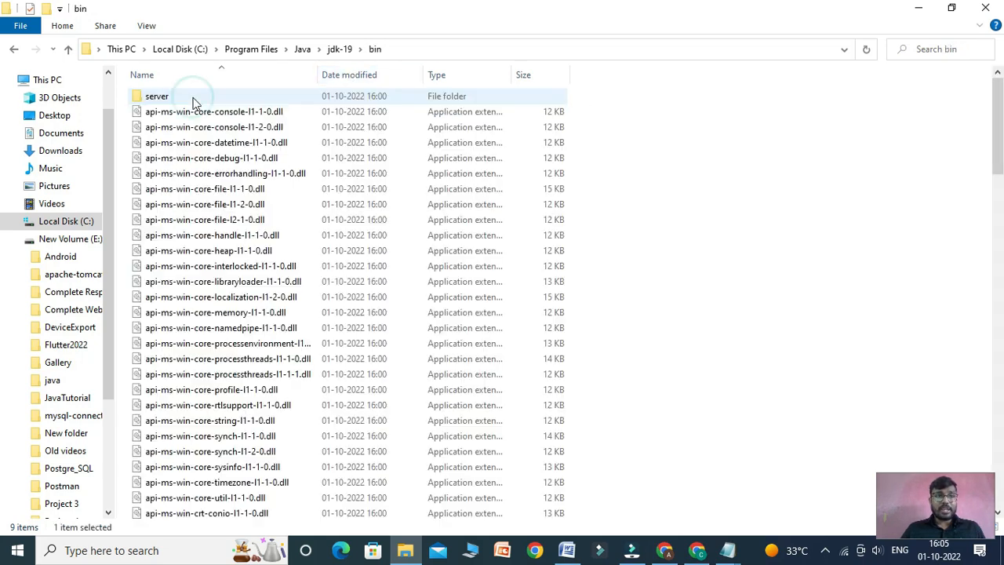
Locate the javac application among the files in the jdk-19 bin folder
scroll(320, 329, "down", 12)
scroll(320, 329, "down", 6)
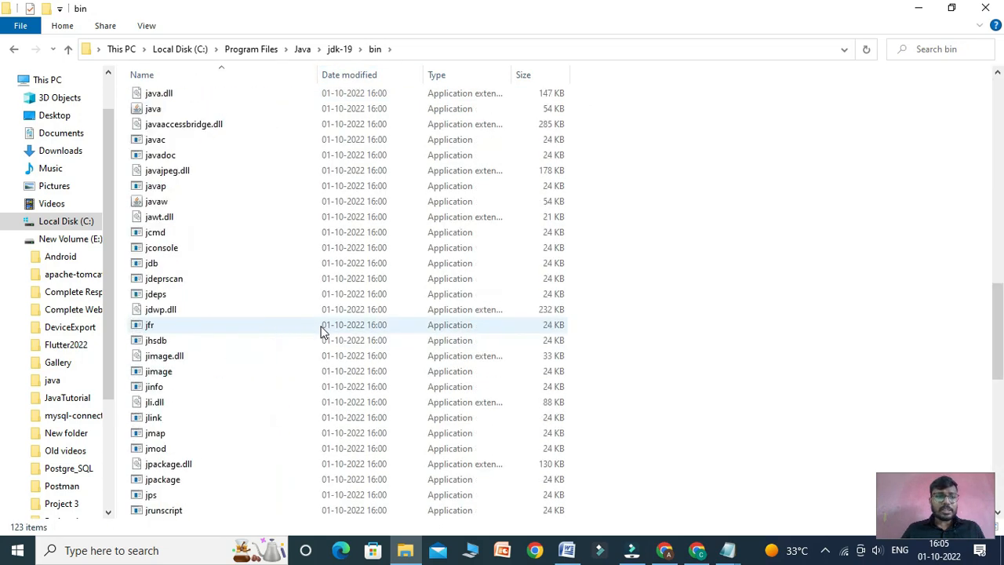
scroll(155, 321, "up", 1)
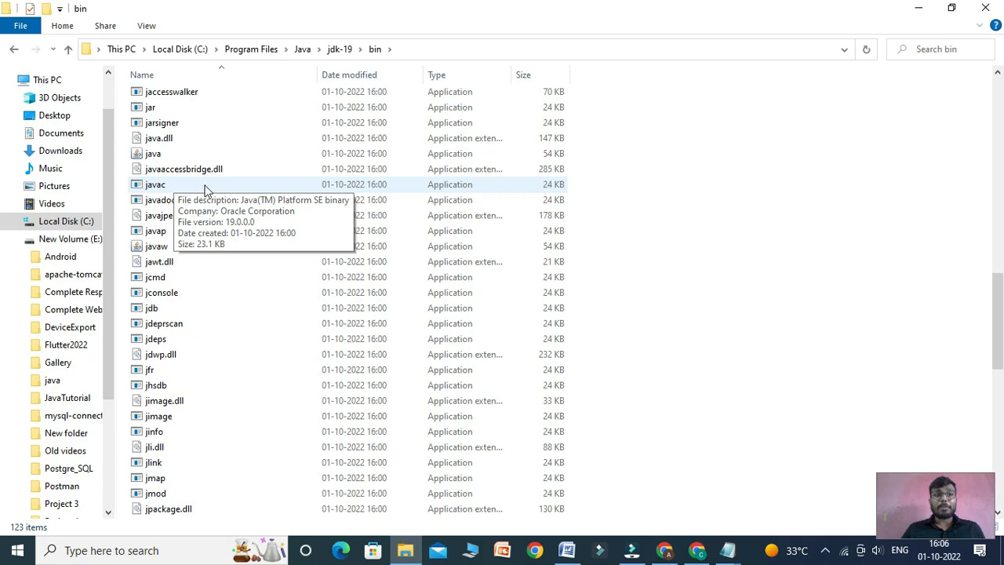
Return to FirstProgram in Notepad and highlight the entire source code to review it
left_click(916, 9)
left_click_drag(49, 200, 7, 45)
left_click(32, 177)
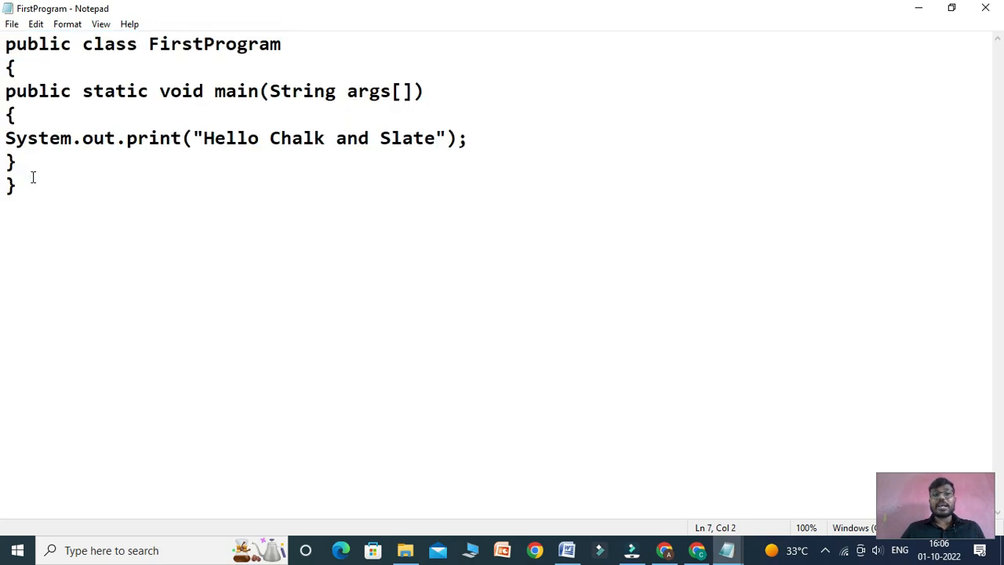
Switch to the JAVA Tutorial Lecture 2 document in Word and replace all its text with "HLL--→ Byte"
left_click(566, 550)
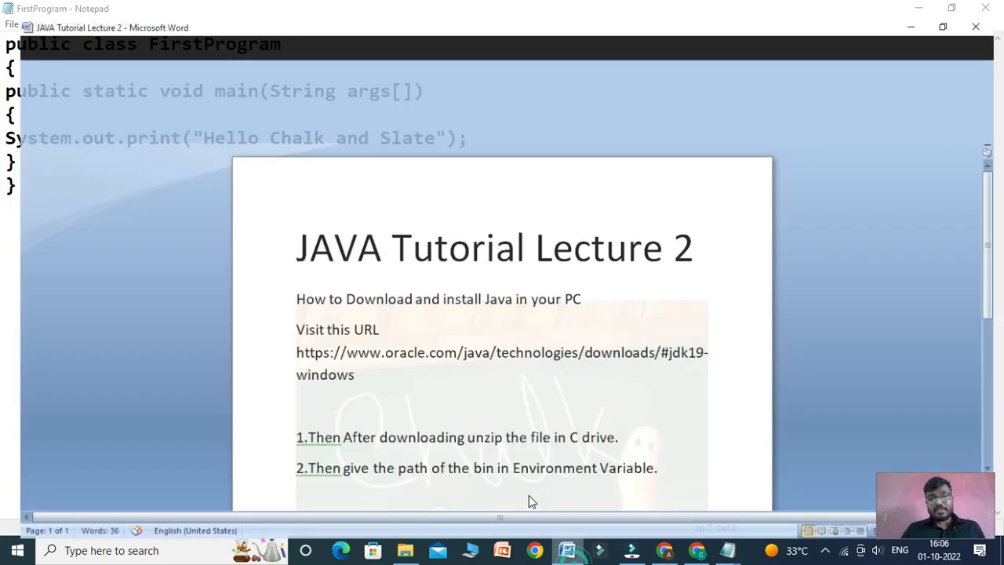
key("ctrl+a")
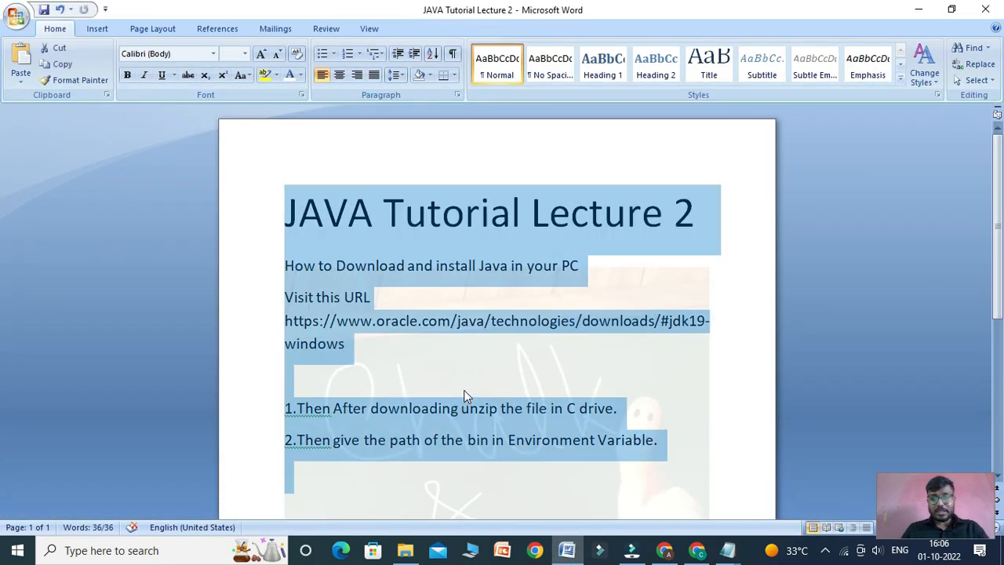
key("Delete")
type("HLL")
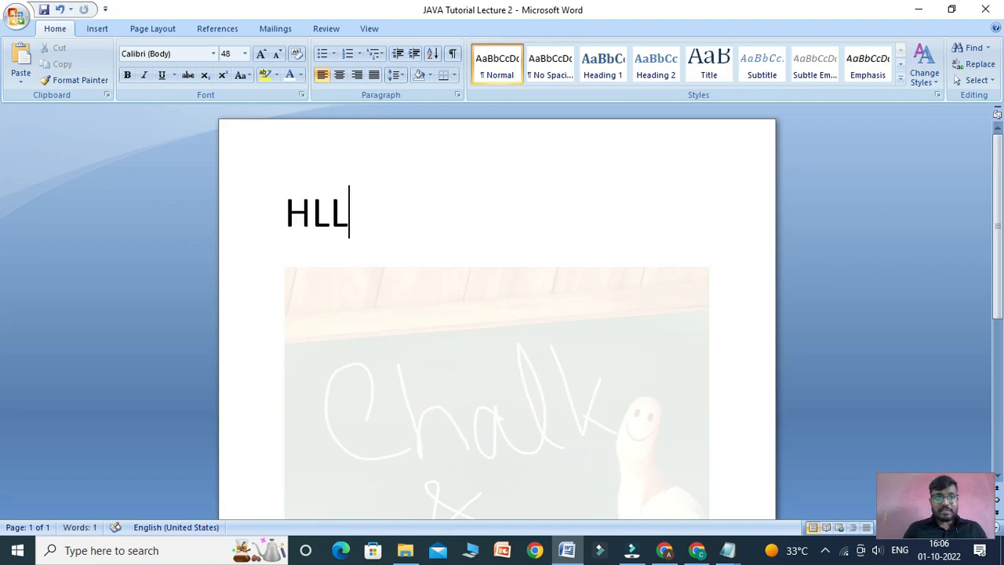
type("---->")
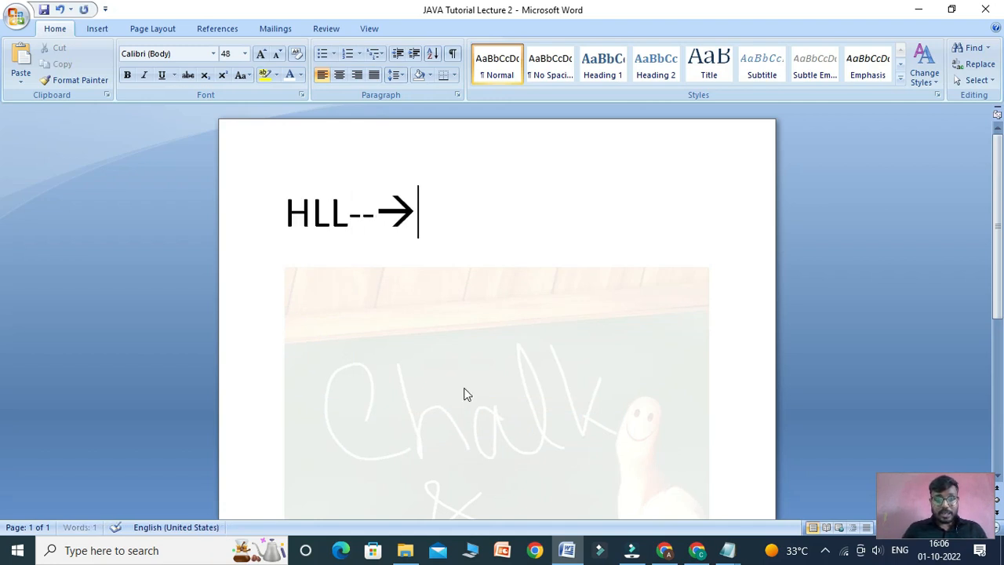
type(" Byte")
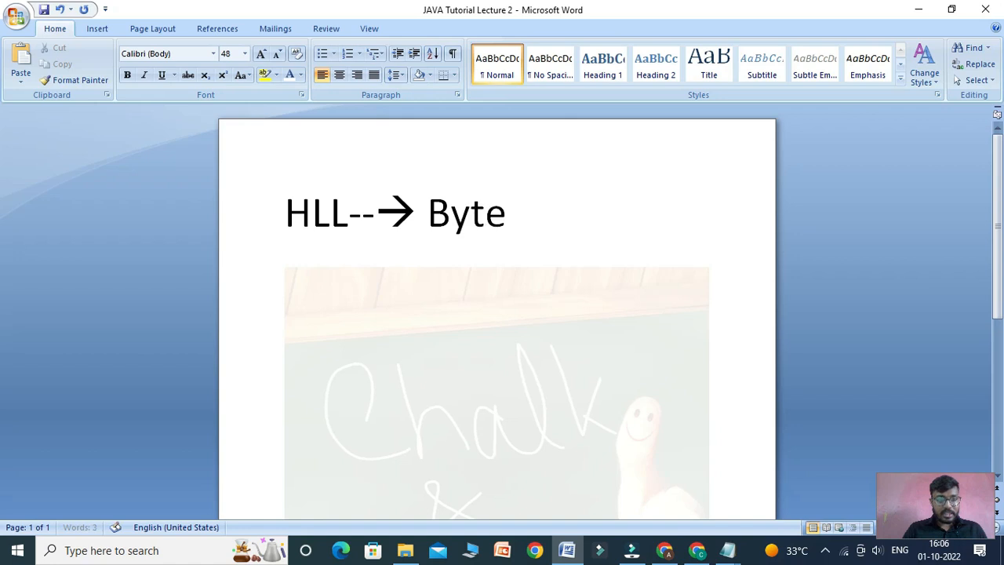